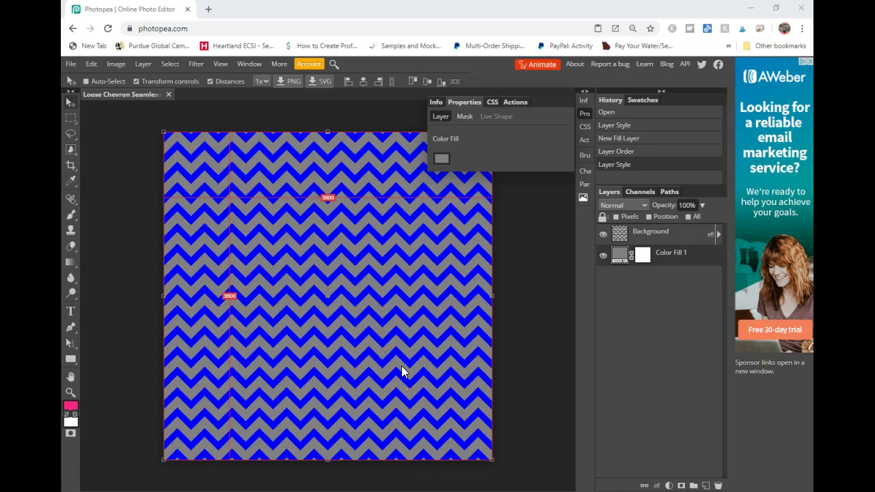
Look over the blue-and-gray chevron canvas, then bring up Diagonal Long Seamless Pattern.png in Windows Photos
left_click_drag(401, 366, 366, 207)
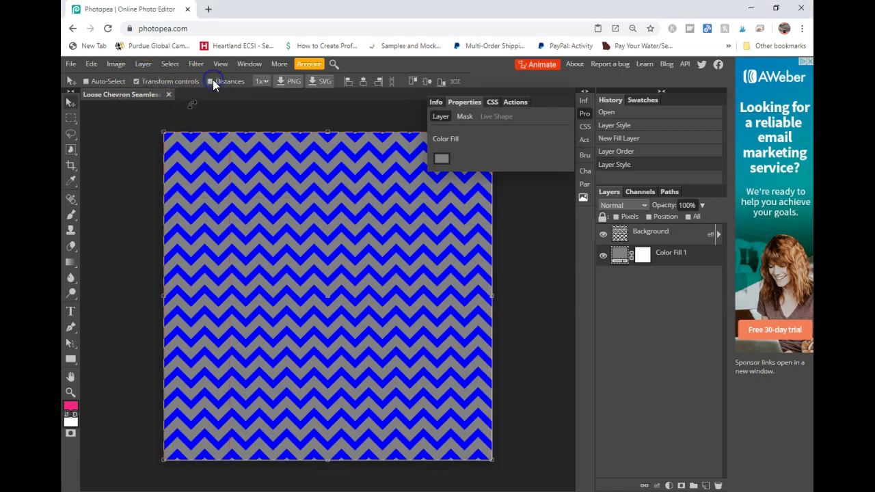
mouse_move(232, 111)
left_mouse_down()
mouse_move(280, 267)
mouse_move(230, 285)
left_mouse_up()
mouse_move(231, 285)
left_mouse_down()
mouse_move(301, 255)
mouse_move(397, 280)
left_mouse_up()
left_click_drag(364, 204, 385, 263)
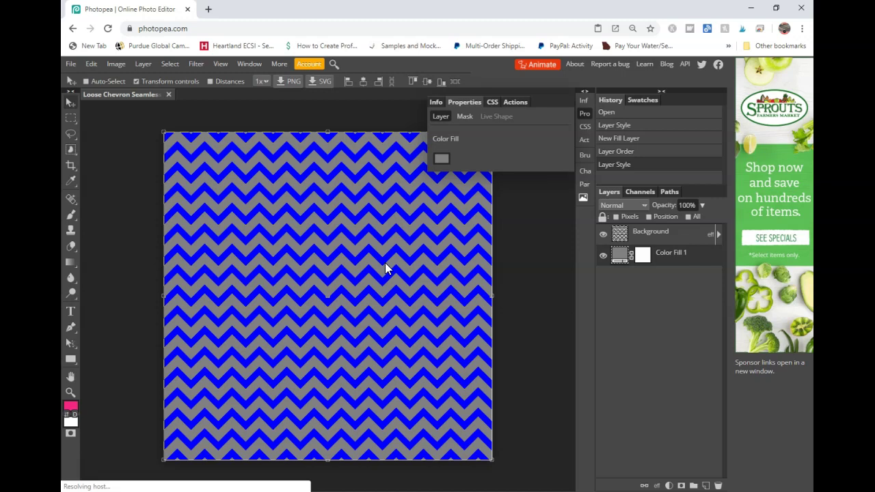
left_click(121, 297)
left_click(104, 303)
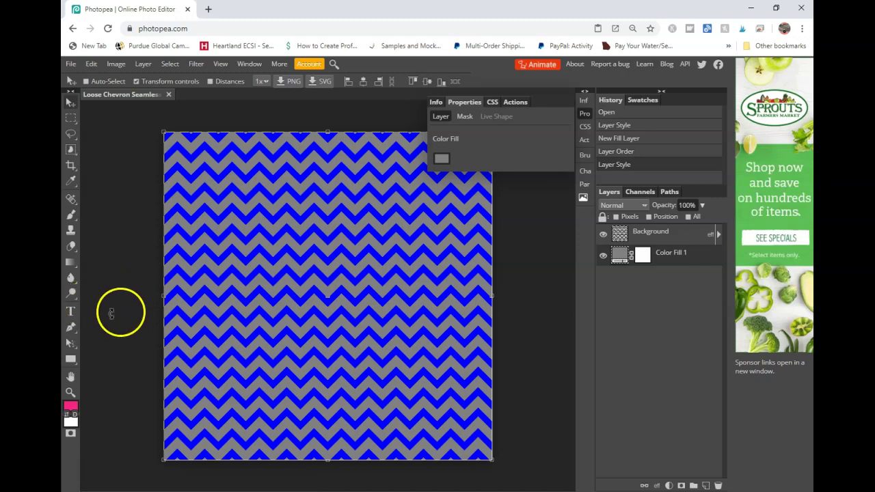
Step through Diagonal Short, Dots Overlay, Hearts Overlay and Loose Chevron pattern images in Windows Photos
key("alt+Tab")
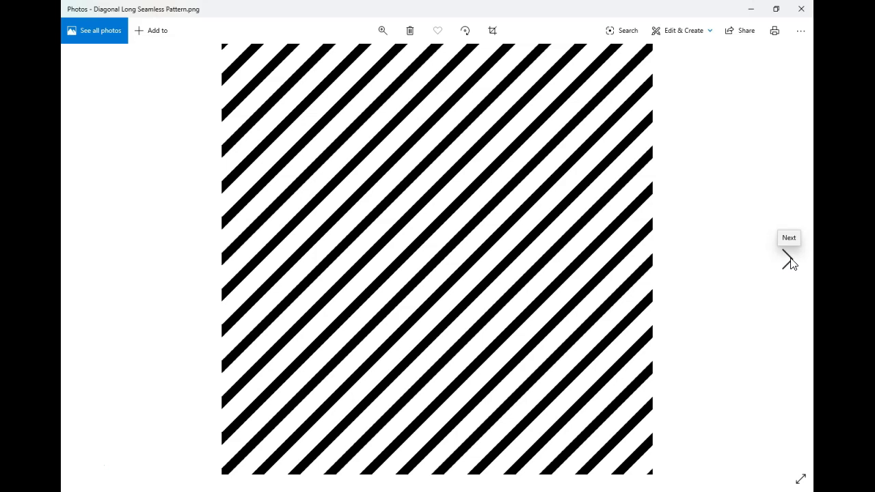
left_click(789, 260)
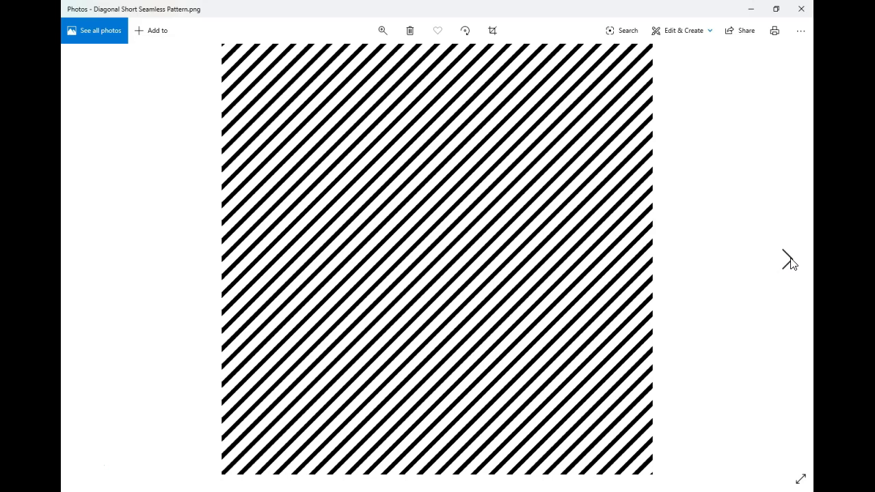
left_click(789, 260)
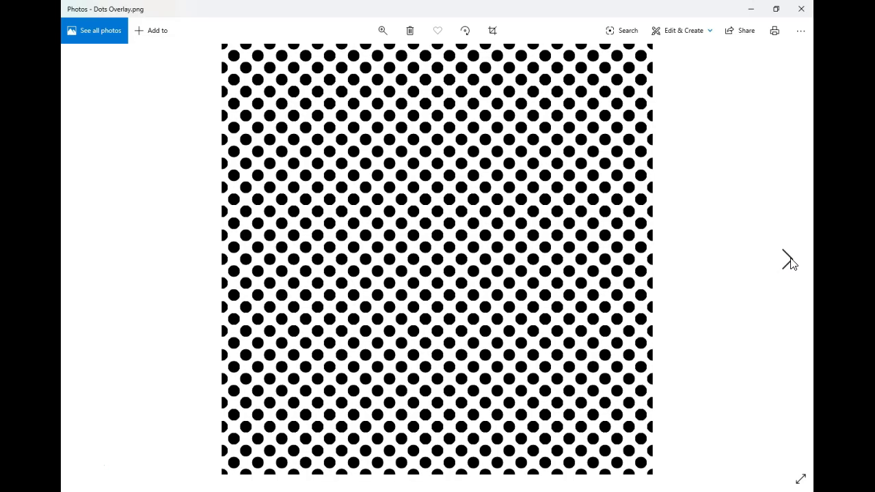
left_click(789, 261)
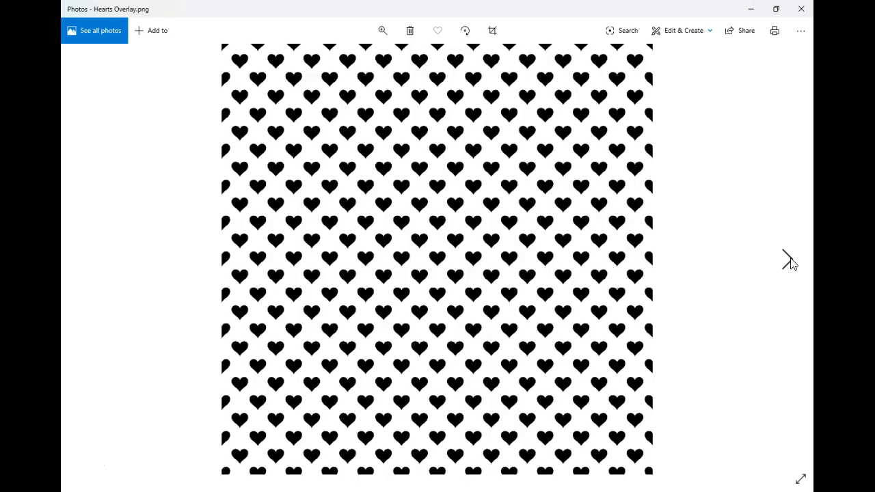
left_click(790, 263)
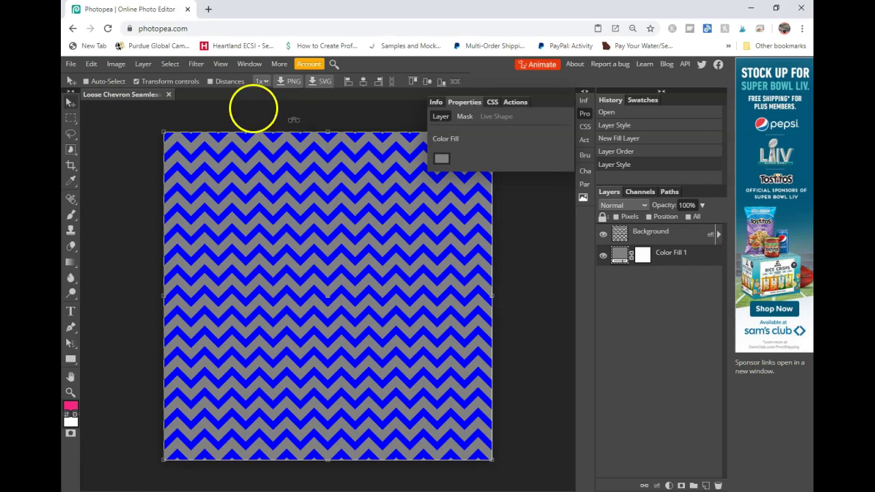
Close the chevron document without saving and choose Open From Computer on the start screen
left_click(170, 95)
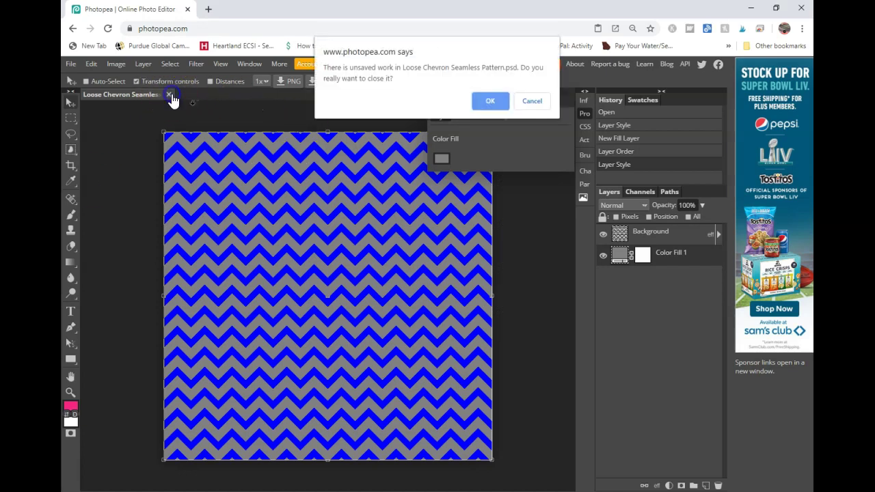
left_click(487, 97)
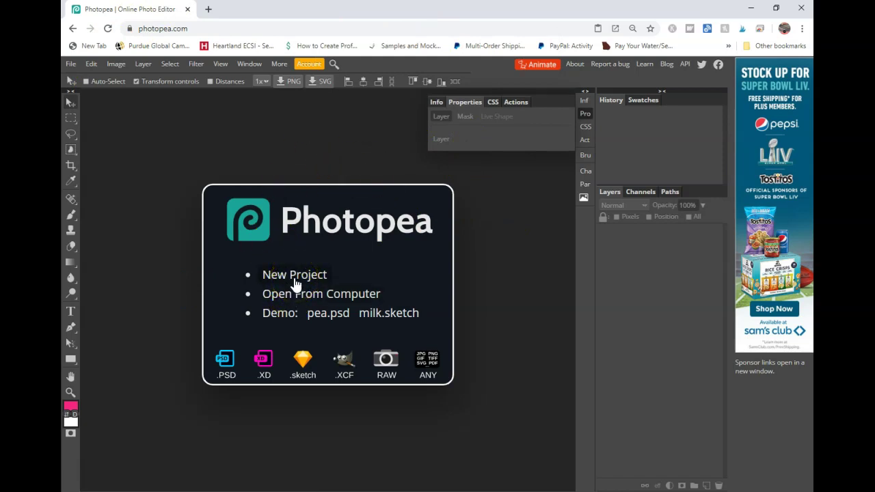
left_click(351, 290)
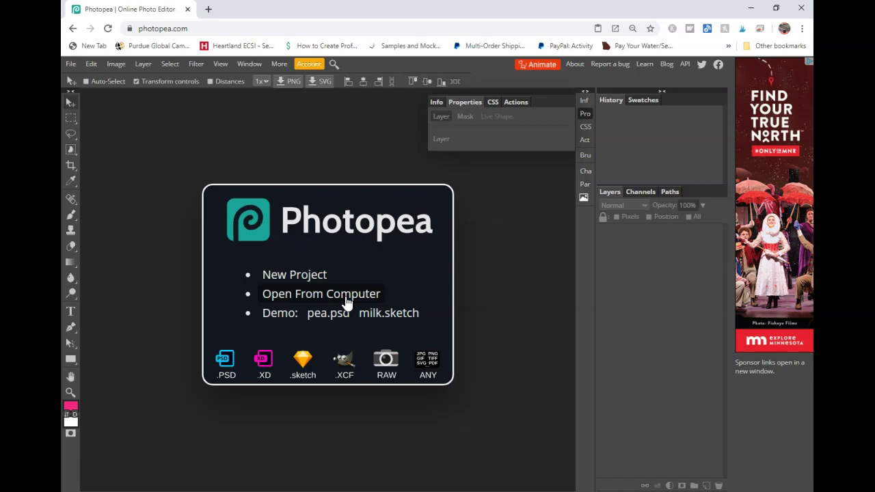
Open Loose Chevron Seamless Pattern from the Overlays PNG folder
left_click(346, 300)
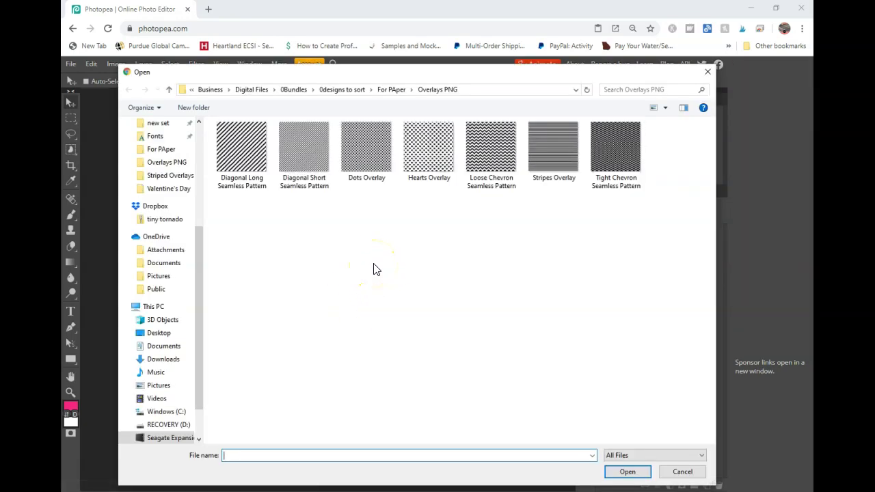
left_click(494, 144)
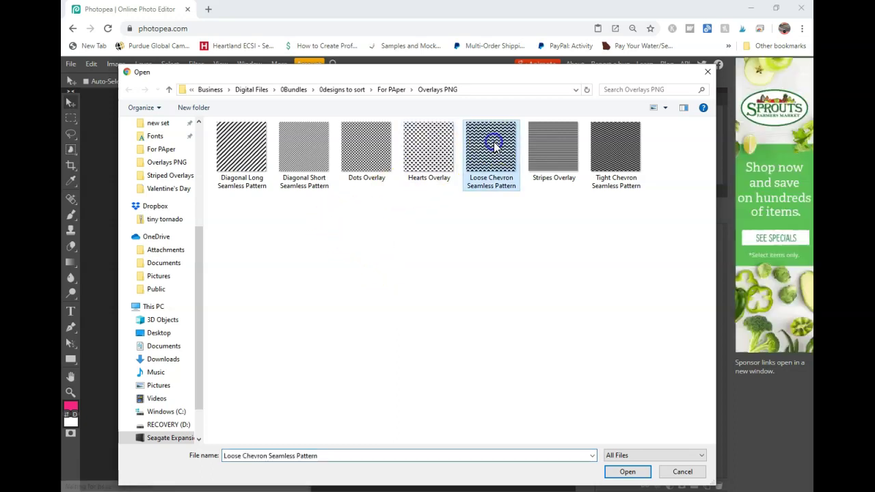
left_click(622, 473)
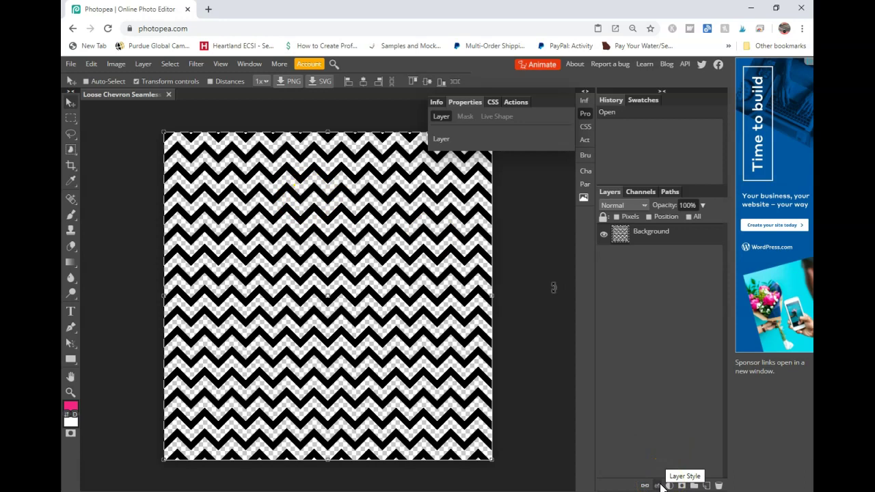
Add a blue (0000ff) Color Overlay to the chevrons after previewing red, cyan and magenta
left_click(658, 485)
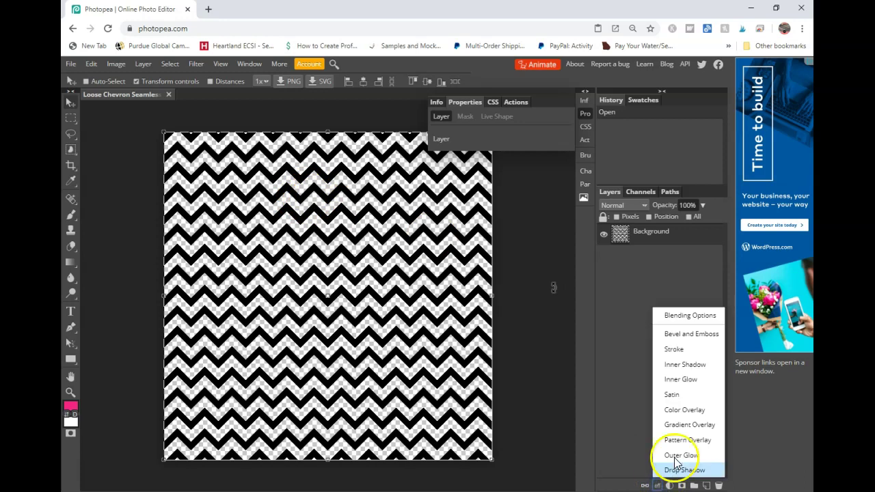
left_click(678, 414)
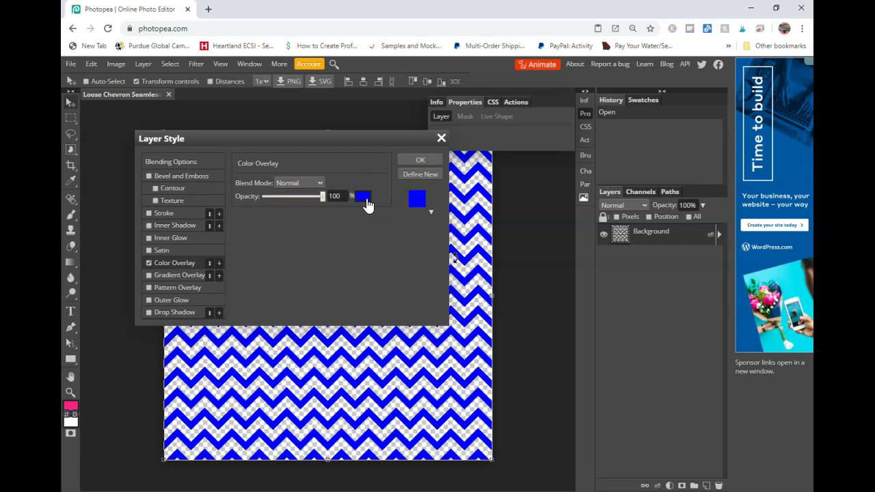
left_click(367, 204)
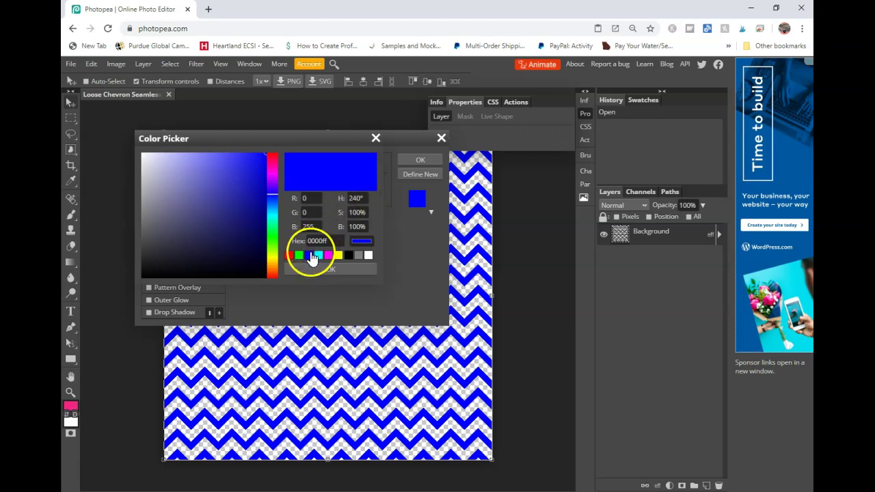
left_click(289, 257)
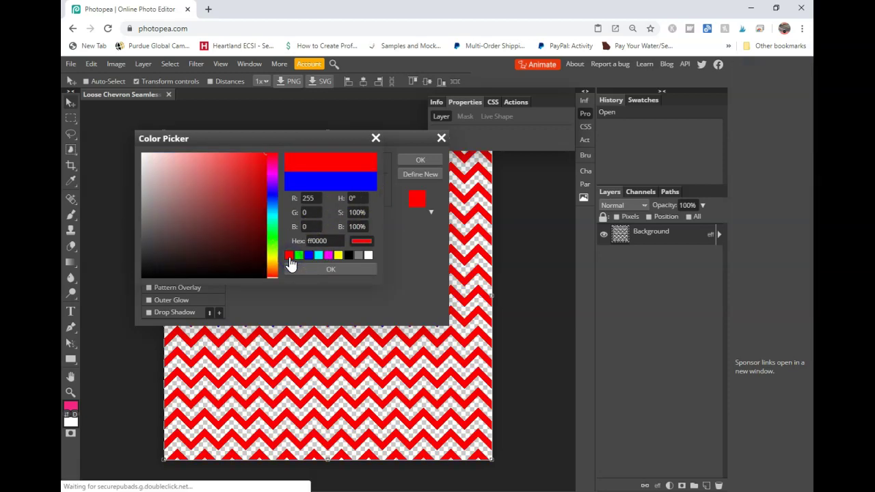
left_click(318, 257)
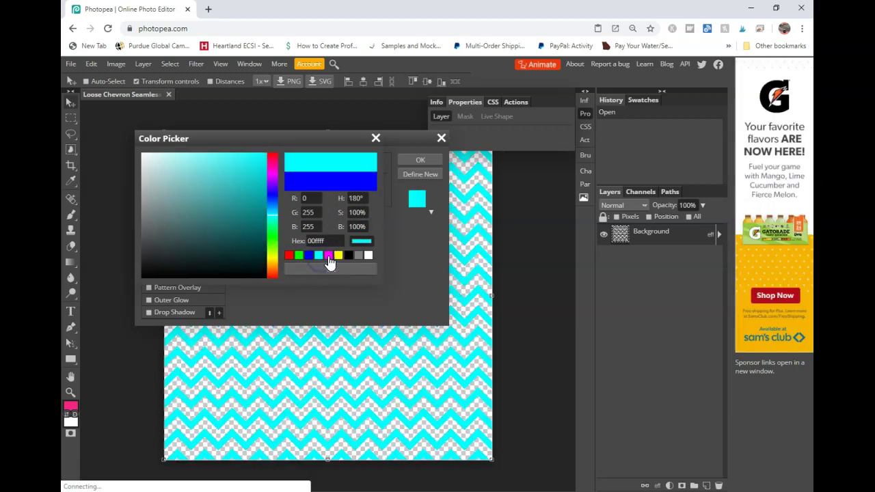
left_click(329, 257)
left_click(309, 257)
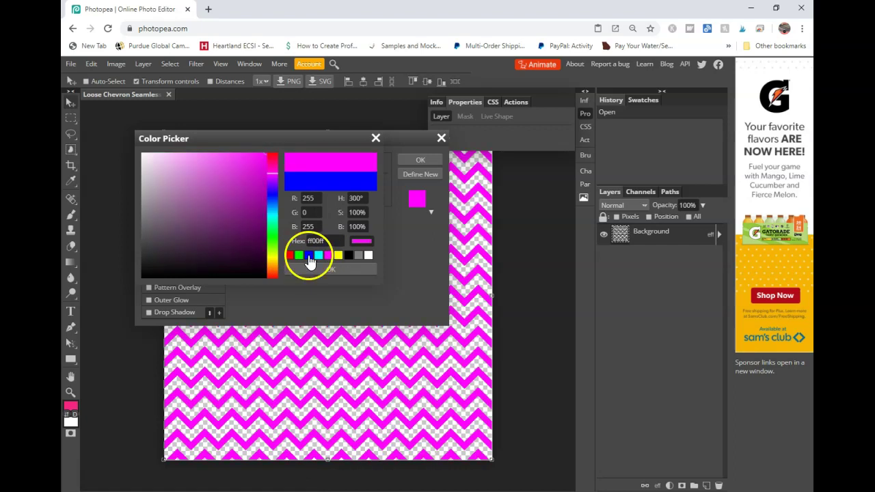
left_click(318, 272)
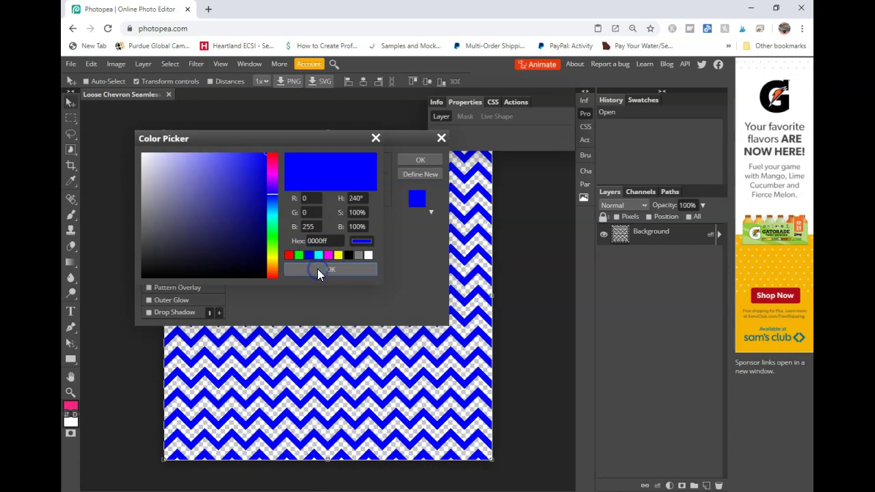
left_click(418, 160)
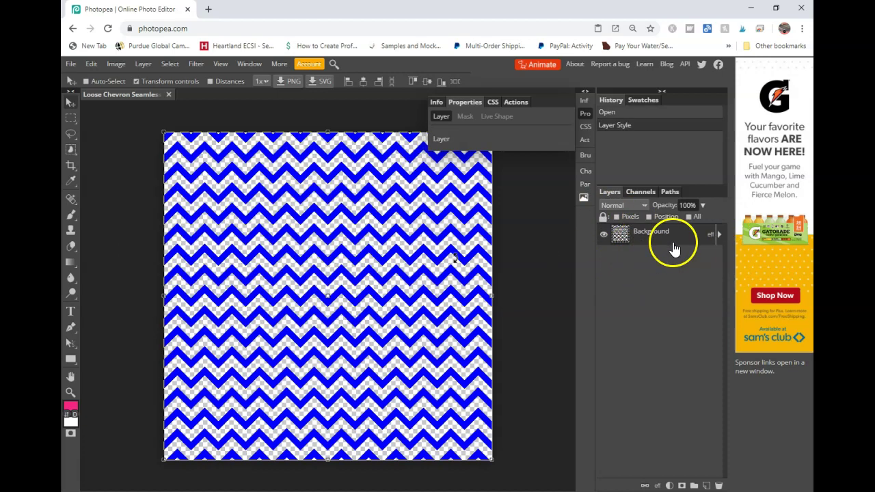
left_click(719, 235)
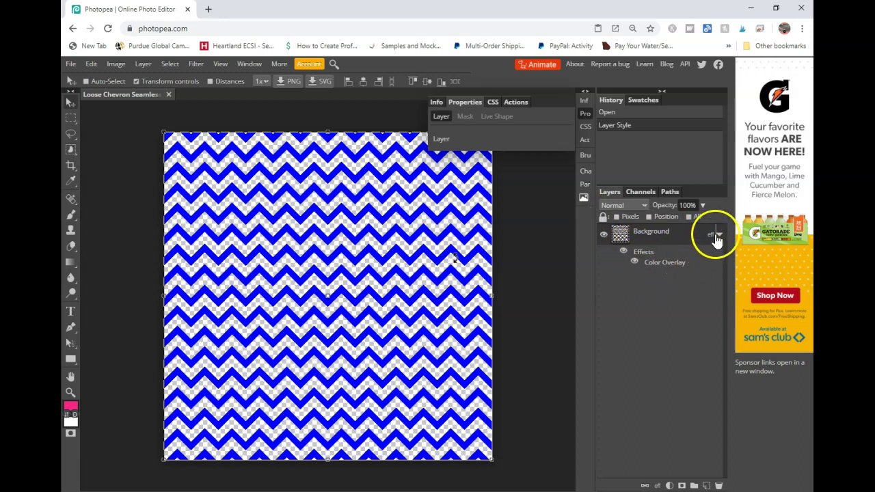
Add a red Color Fill layer and move it beneath the chevron Background layer
left_click(719, 235)
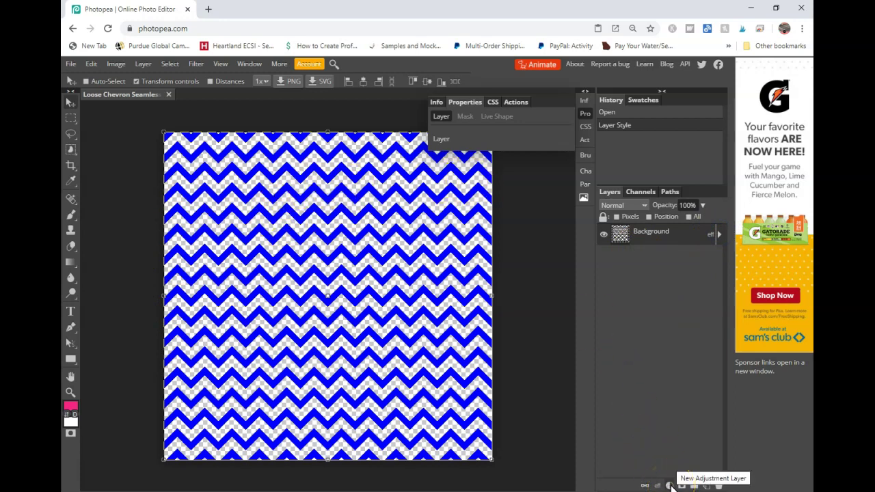
left_click(669, 485)
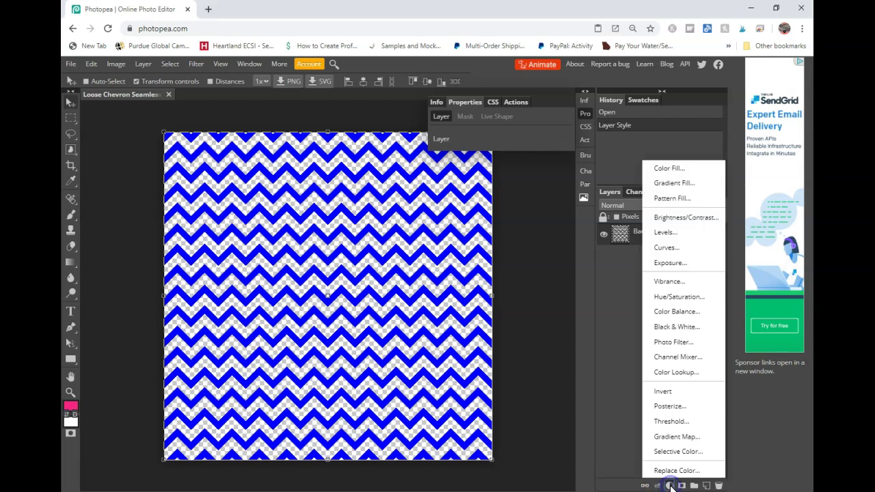
left_click(657, 170)
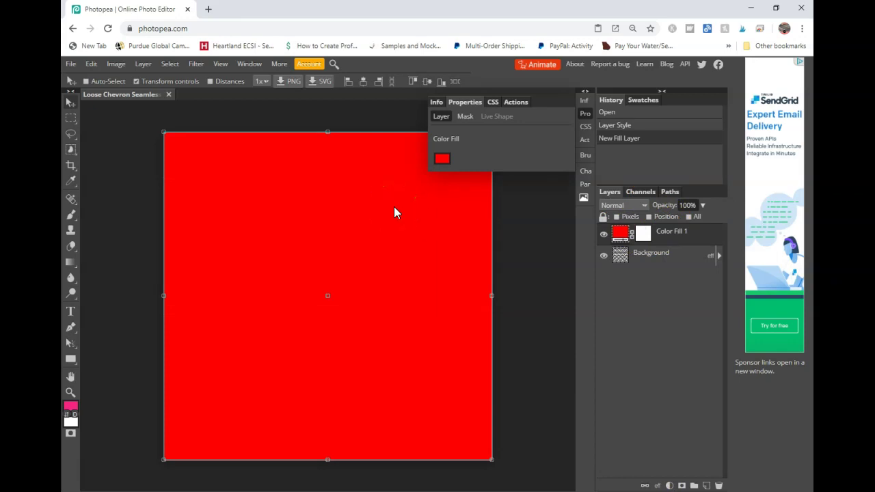
double_click(658, 251)
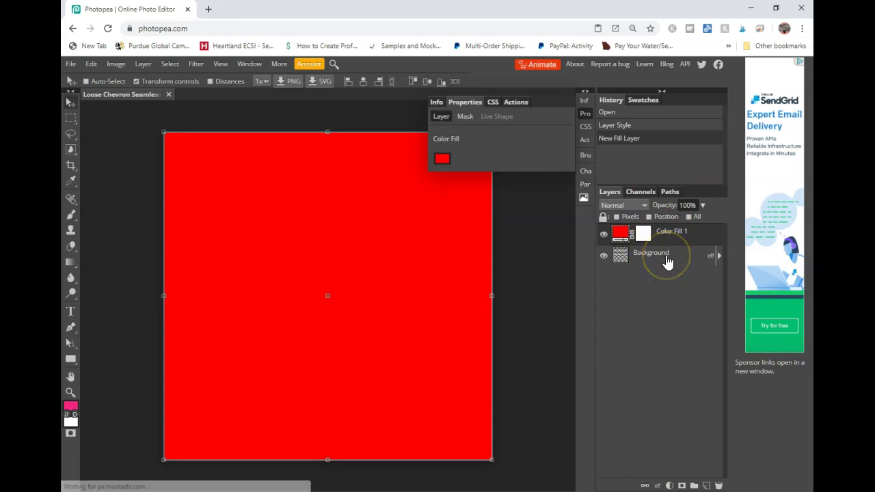
left_click(670, 242)
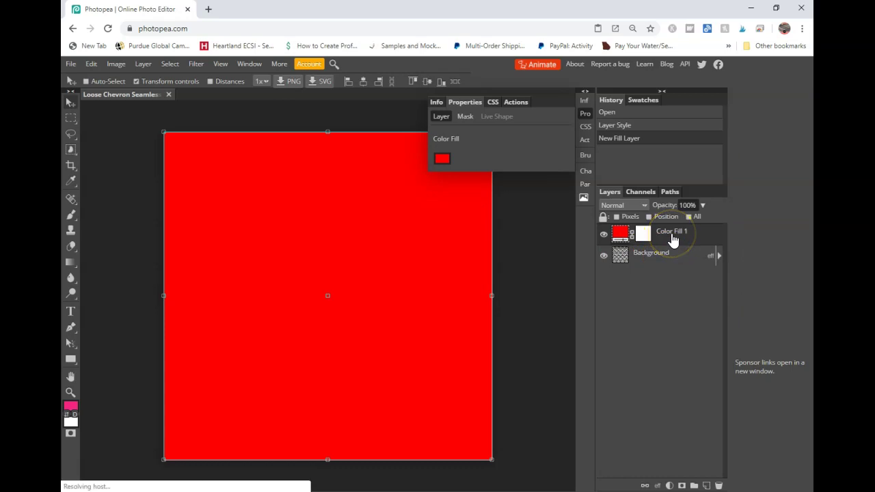
left_click_drag(673, 240, 672, 274)
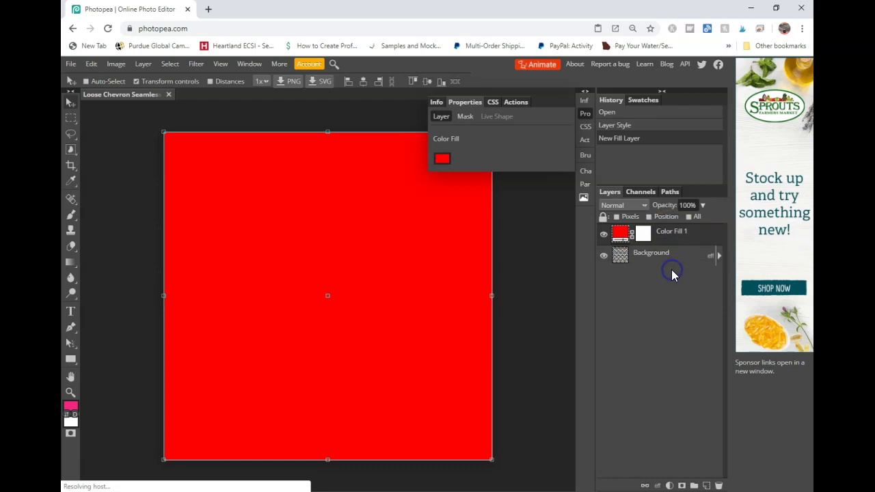
left_click_drag(666, 241, 621, 259)
Change the Color Fill 1 colour from red to grey (808080)
left_click_drag(486, 187, 416, 133)
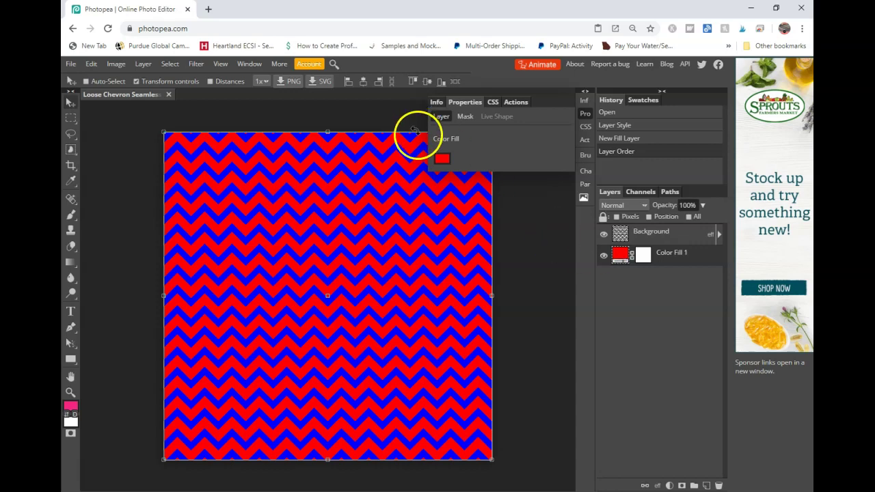
left_click(611, 250)
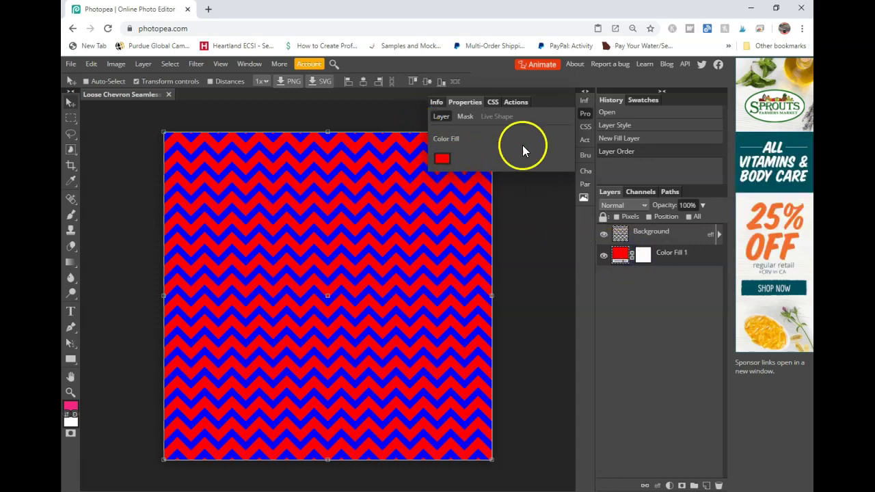
left_click(443, 161)
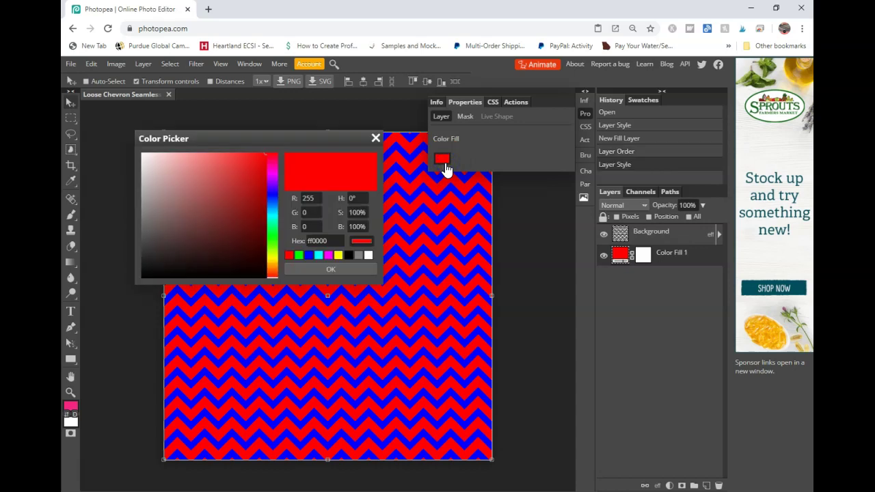
left_click(358, 256)
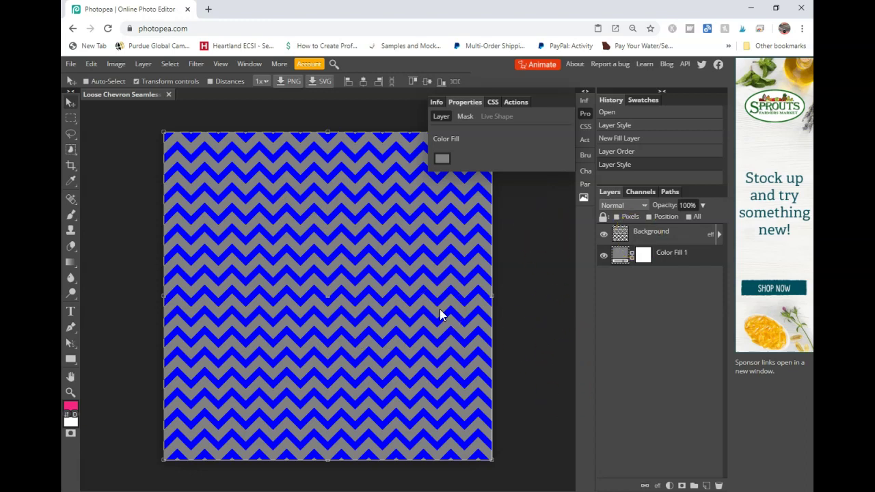
mouse_move(518, 311)
left_mouse_down()
mouse_move(513, 389)
mouse_move(331, 339)
mouse_move(292, 157)
left_mouse_up()
mouse_move(201, 162)
left_mouse_down()
mouse_move(224, 326)
mouse_move(385, 336)
mouse_move(343, 277)
mouse_move(385, 369)
mouse_move(349, 358)
left_mouse_up()
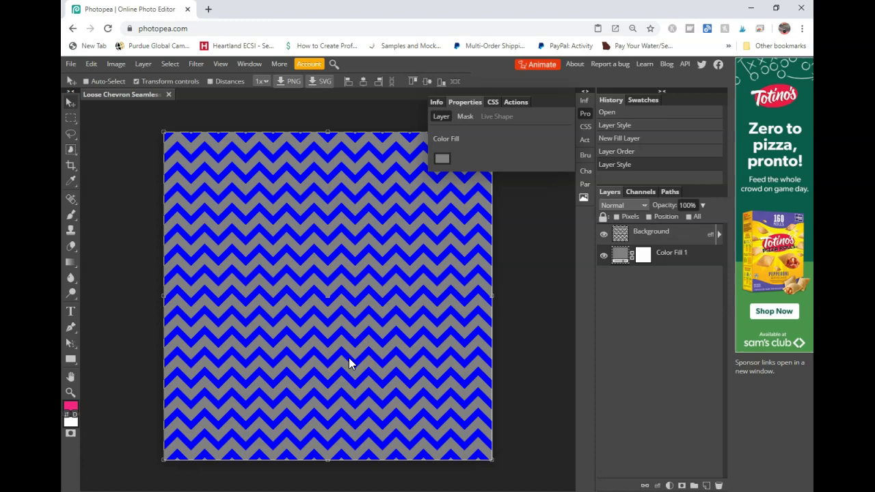
left_click(71, 67)
mouse_move(138, 205)
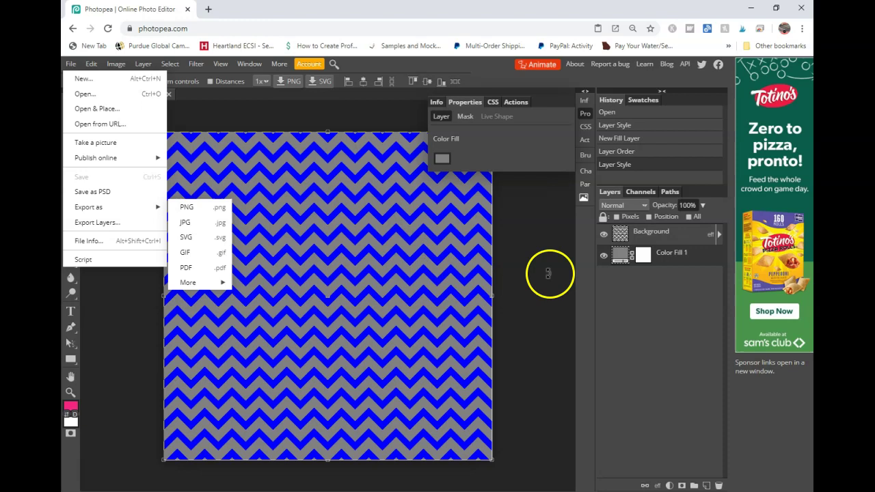
left_click(649, 339)
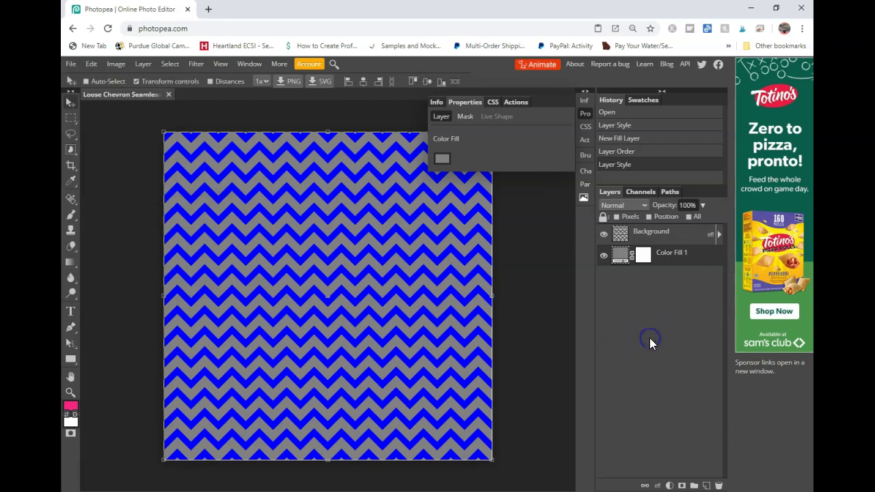
Open the Hearts Overlay pattern file
left_click(71, 63)
left_click(82, 92)
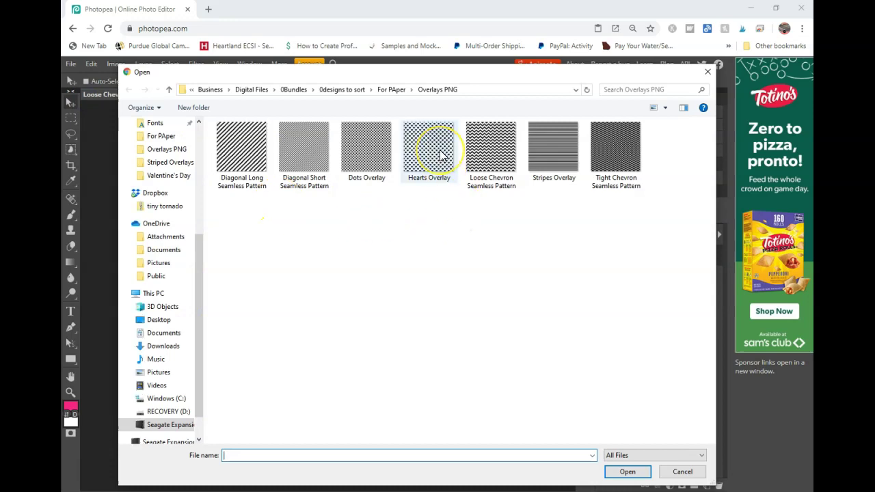
double_click(441, 156)
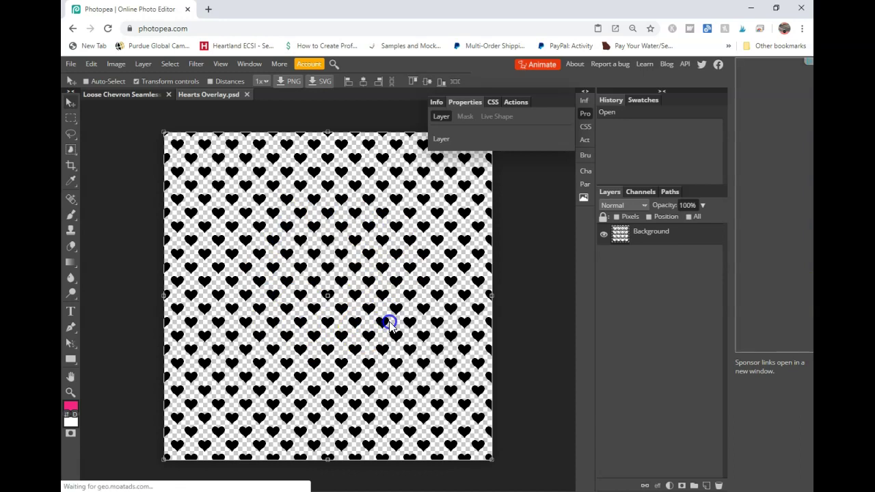
Turn the hearts red (ff0000) with a Color Overlay layer effect
left_click(657, 485)
left_click(674, 413)
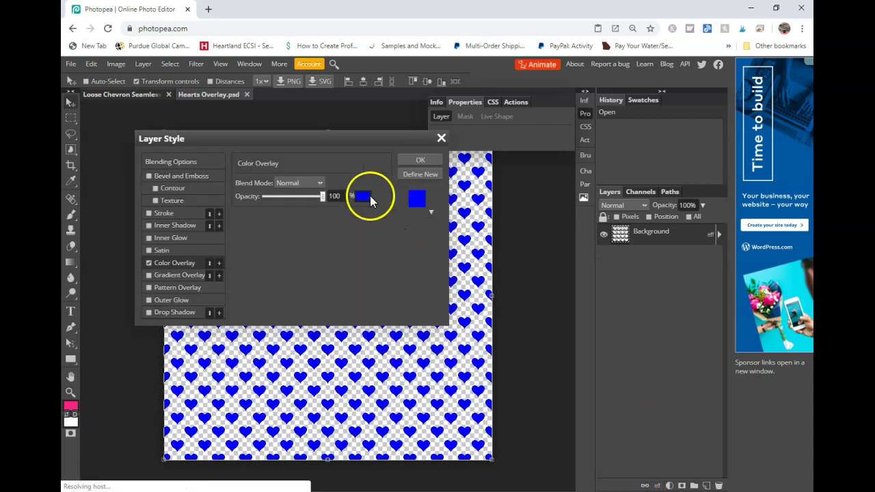
left_click(363, 196)
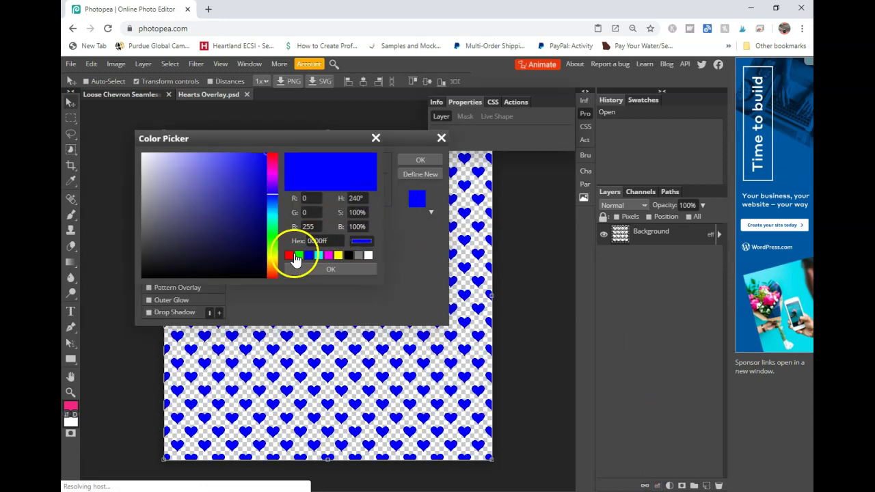
left_click(290, 256)
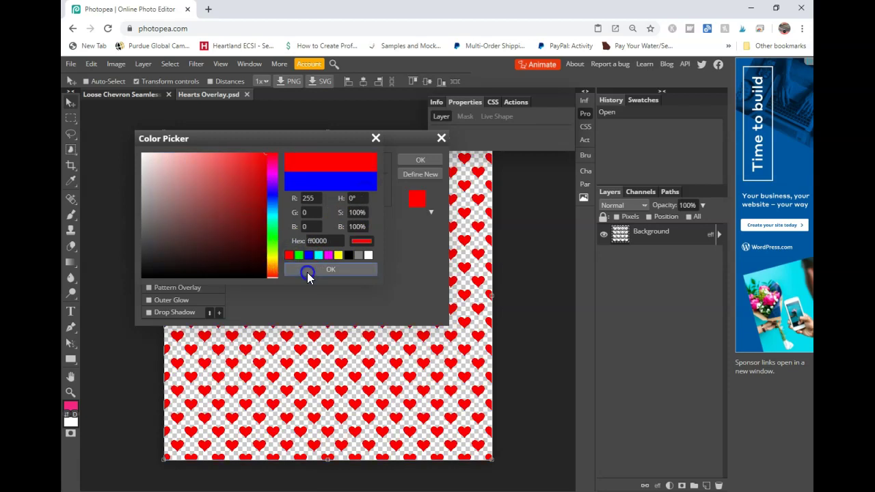
left_click(306, 272)
left_click(420, 160)
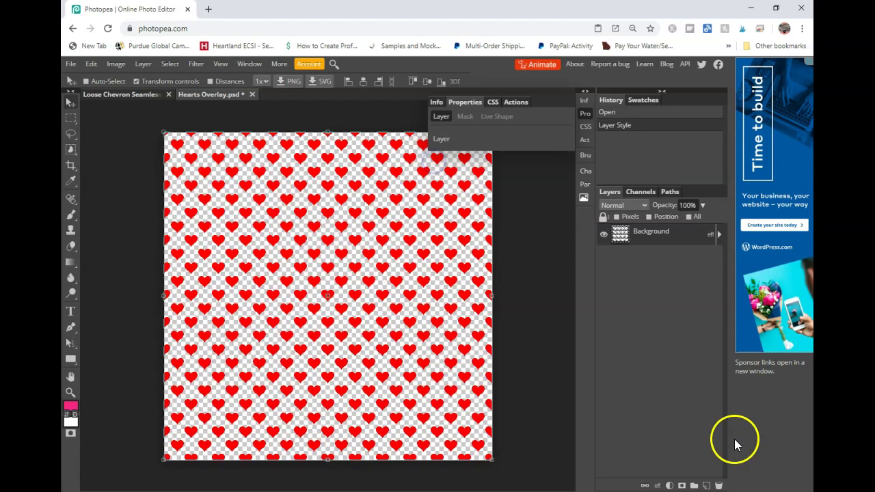
Add a Color Fill layer beneath the hearts and preview white, black and grey backgrounds
left_click(669, 485)
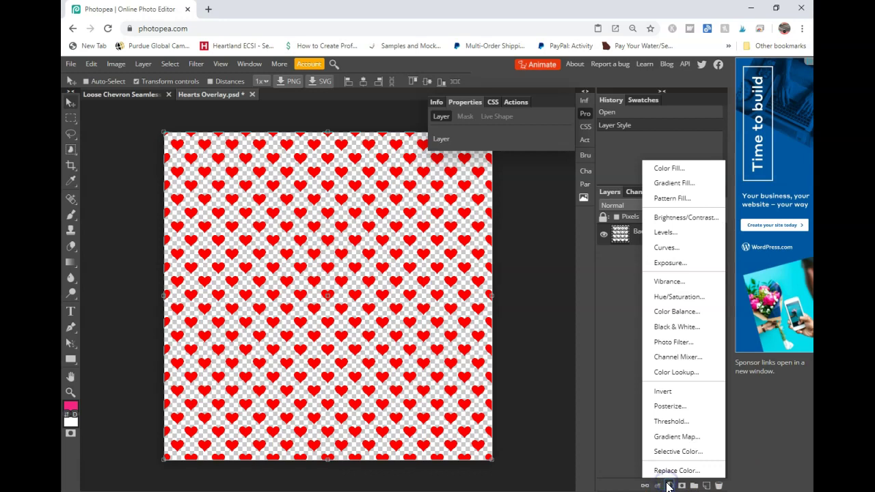
left_click(658, 169)
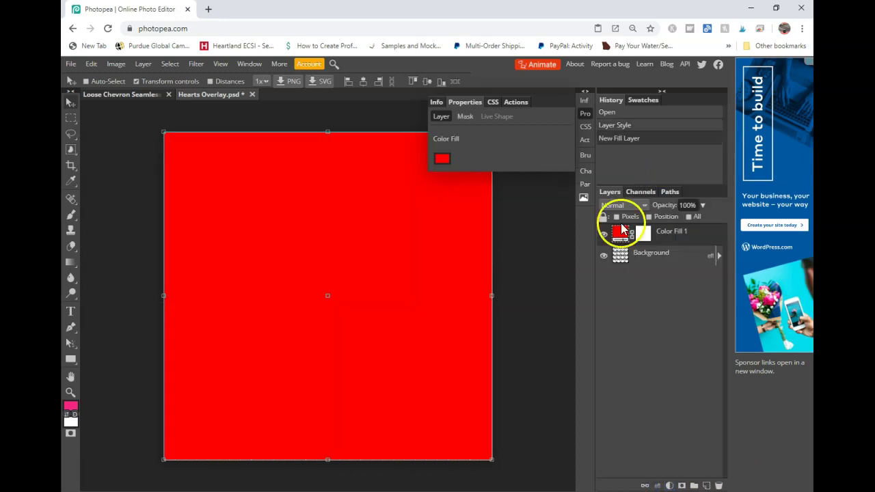
left_click_drag(620, 230, 670, 268)
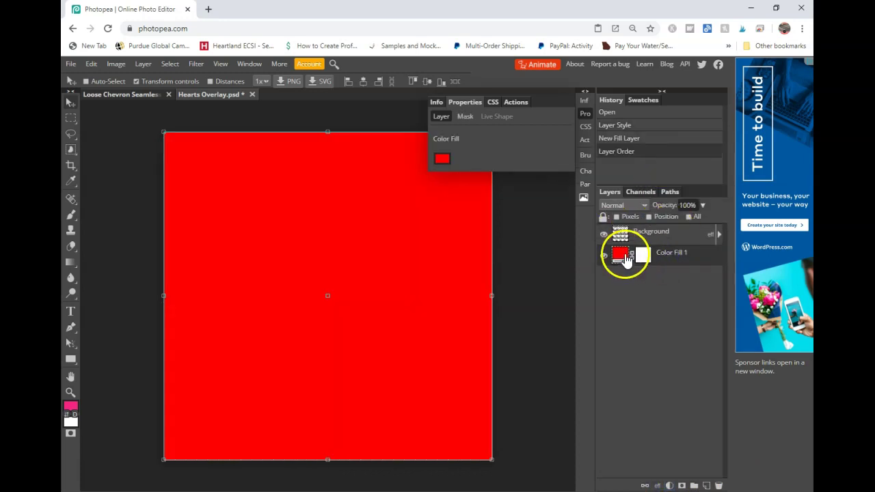
left_click(442, 160)
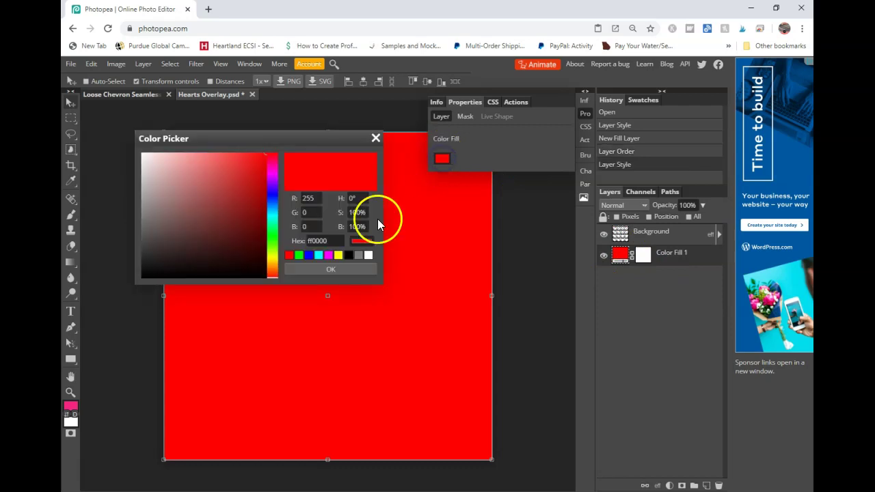
left_click(367, 255)
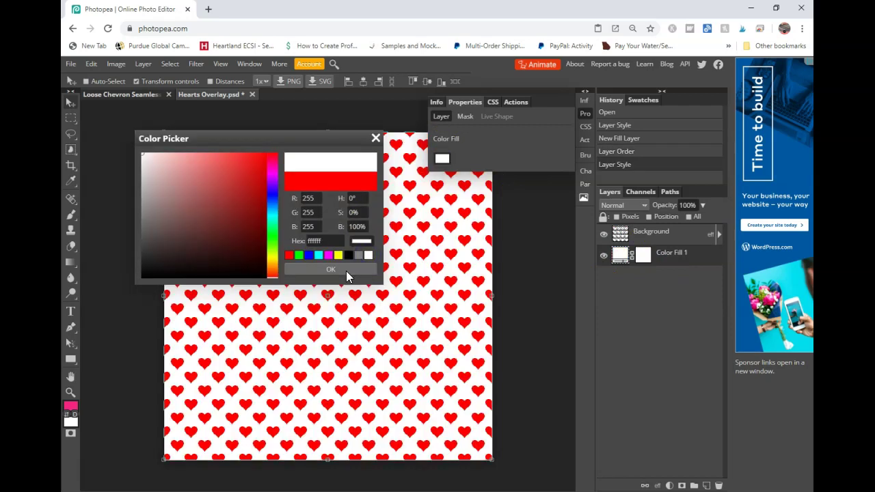
left_click(348, 254)
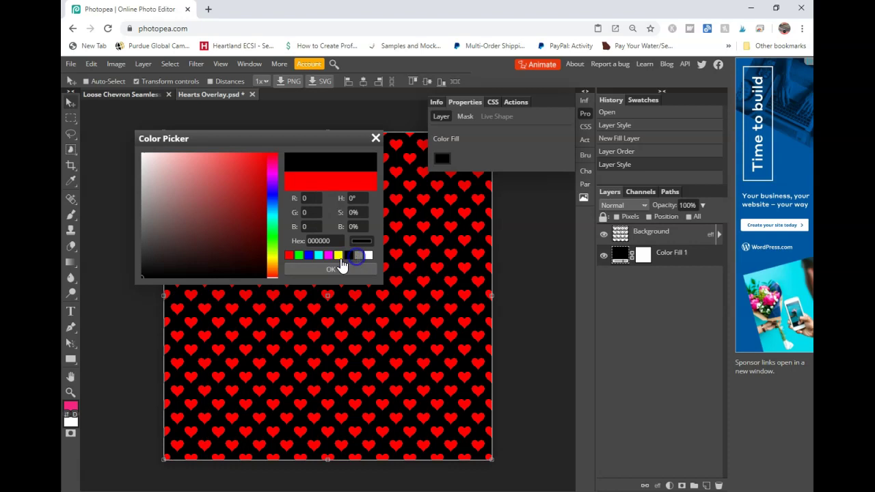
left_click(358, 255)
Try violet, navy, yellow, purple and several blues, then settle on grey 808080 for the fill
left_click(361, 241)
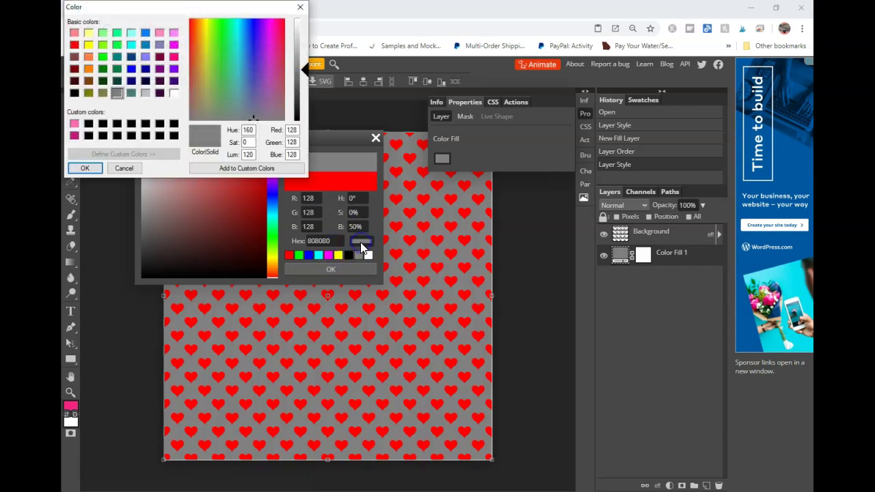
left_click(174, 69)
left_click(85, 168)
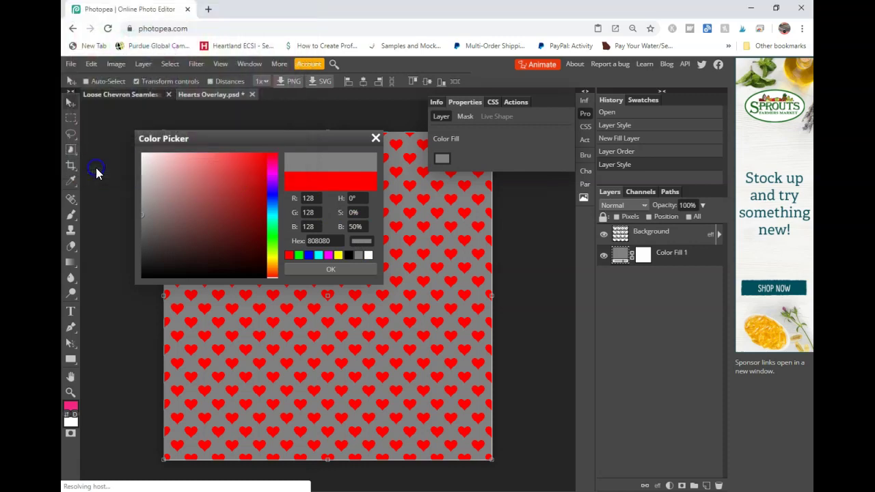
left_click(273, 196)
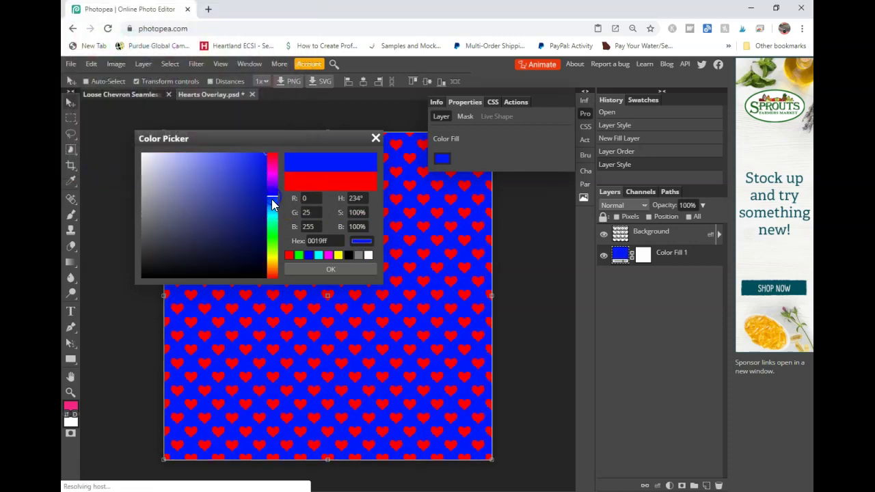
left_click(242, 211)
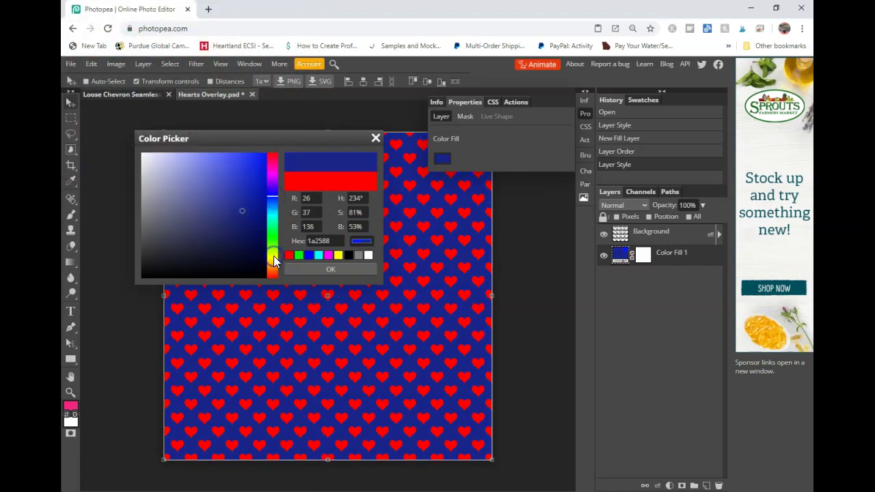
left_click(273, 259)
left_click(233, 225)
left_click(249, 179)
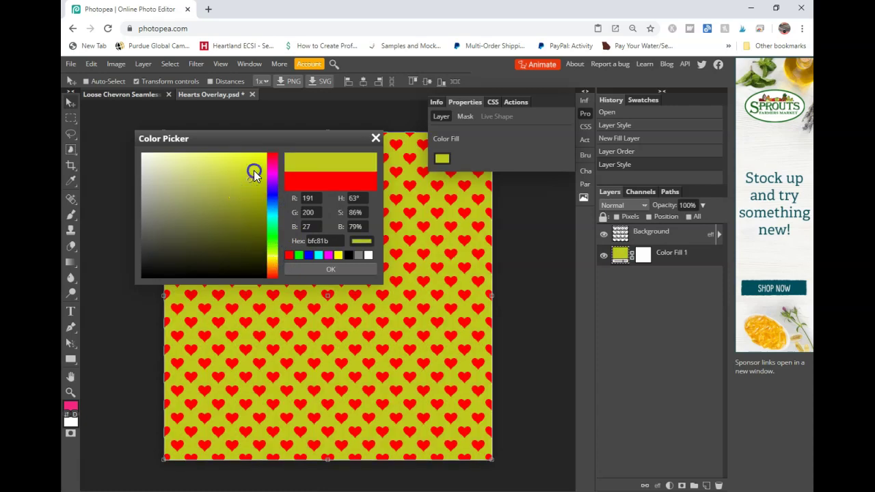
left_click(254, 170)
left_click(270, 184)
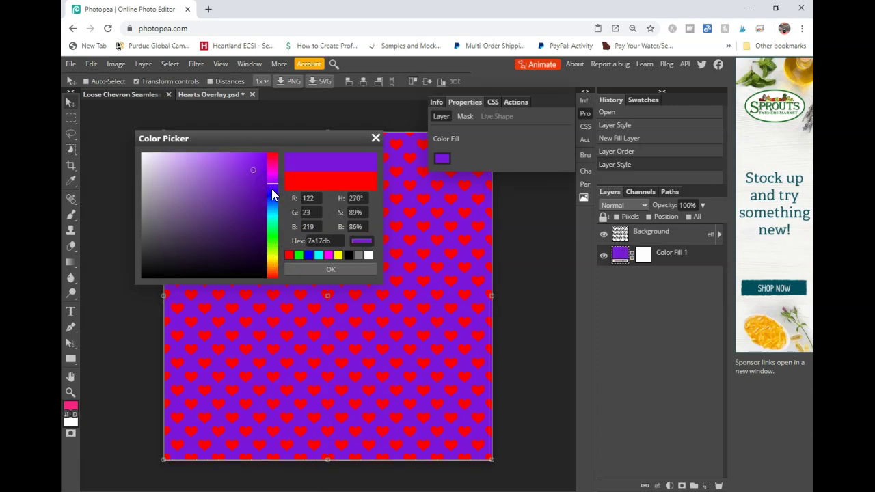
left_click(272, 197)
left_click(271, 198)
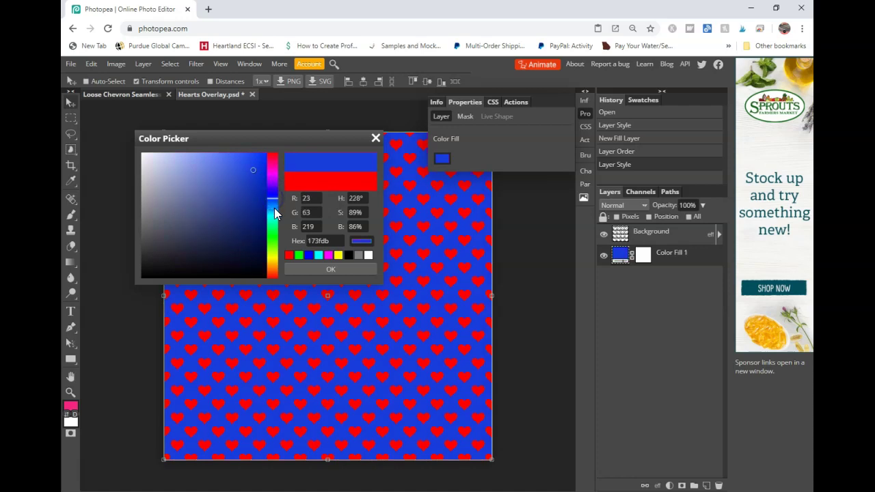
left_click(274, 207)
left_click(274, 202)
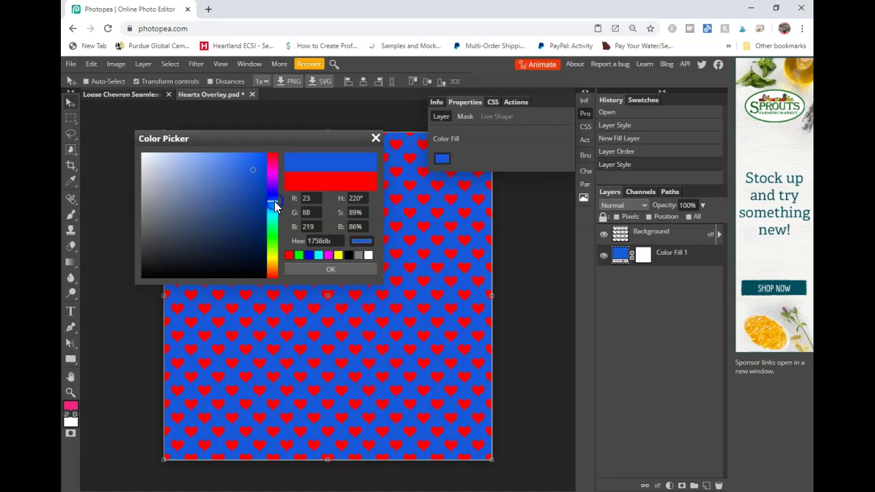
left_click(358, 255)
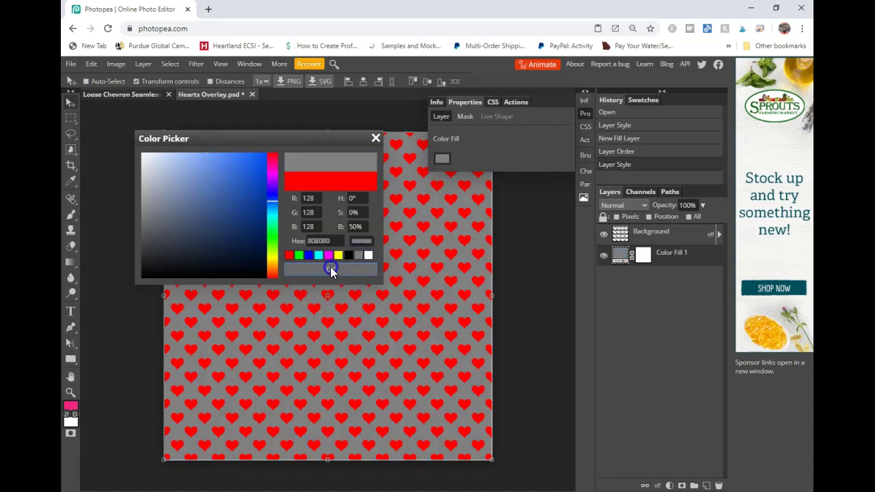
left_click(330, 268)
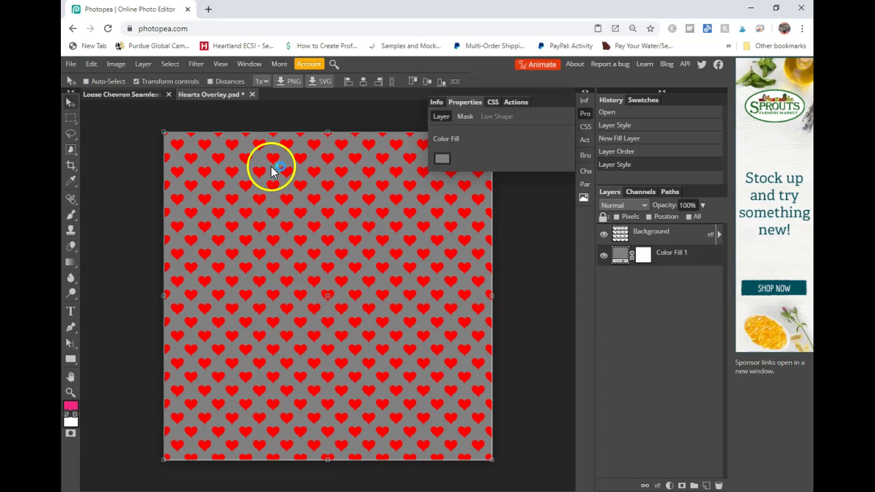
Open the Dots Overlay pattern file and bring its document to the front
left_click(71, 65)
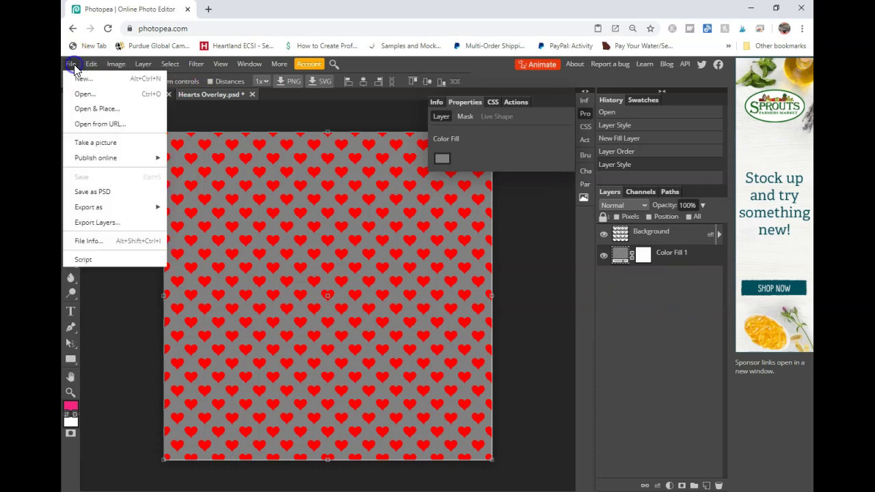
left_click(84, 95)
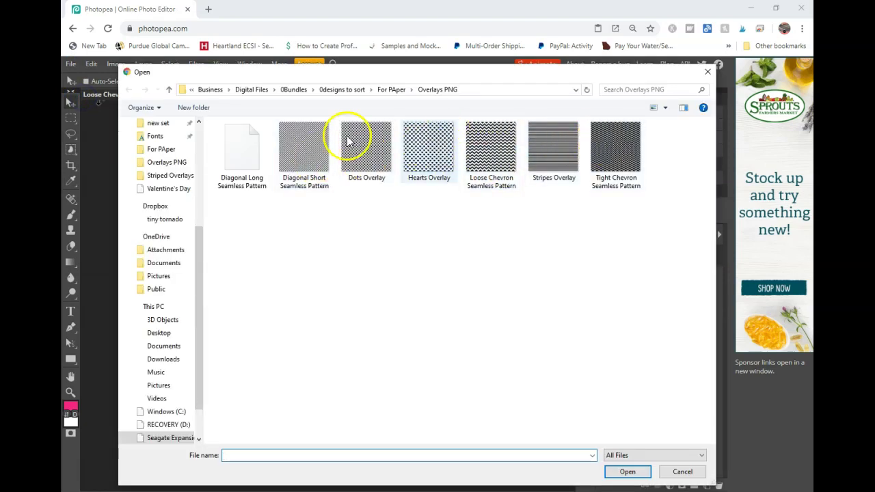
double_click(365, 149)
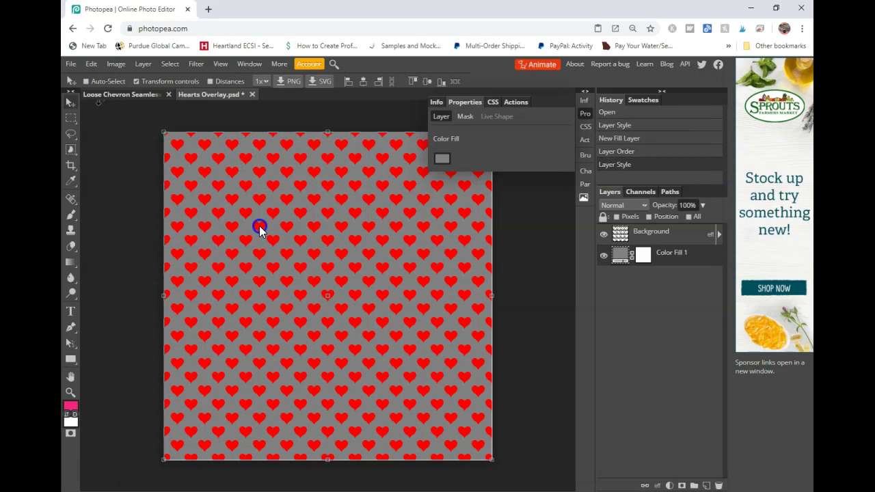
left_click(232, 179)
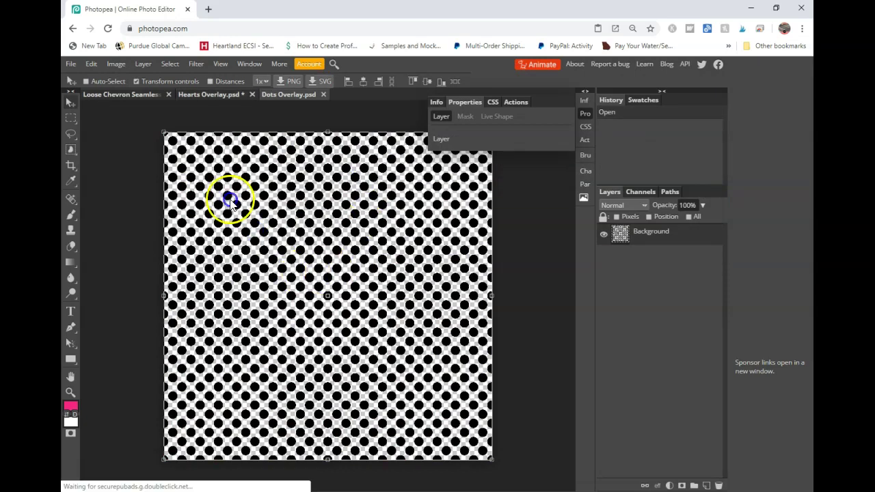
left_click(147, 121)
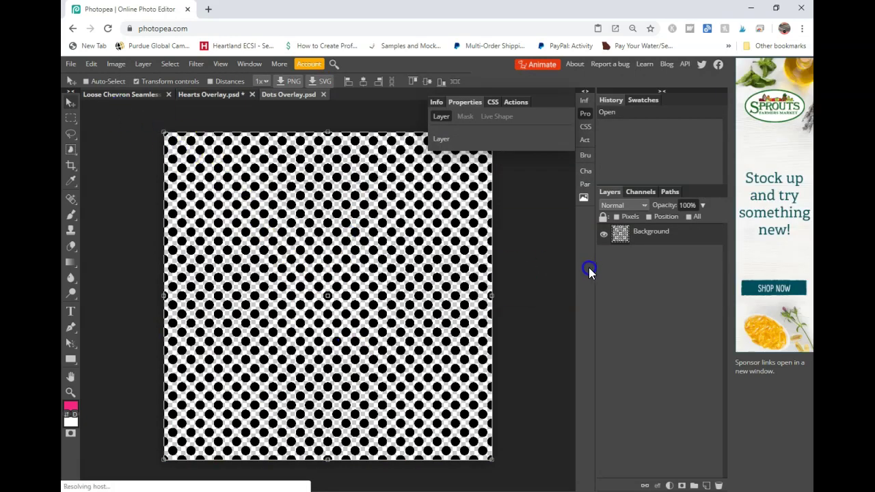
Define the Dots Overlay image as a new pattern via Edit > Define New
left_click(92, 65)
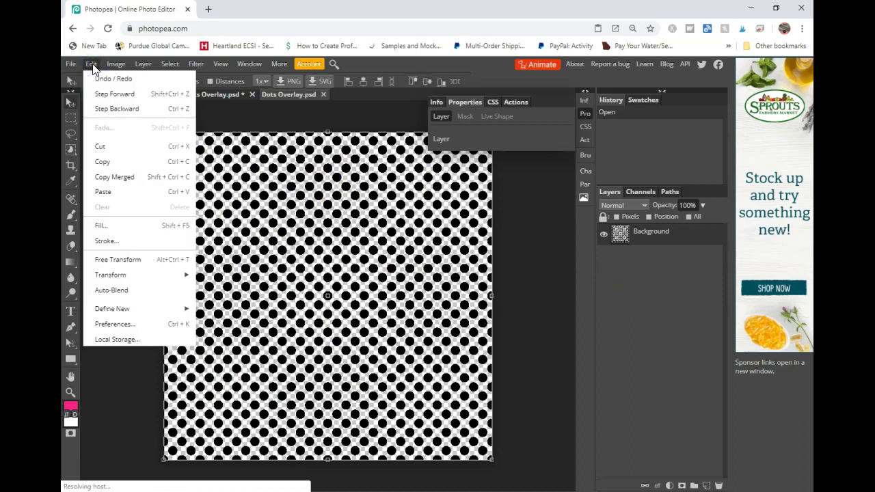
mouse_move(156, 308)
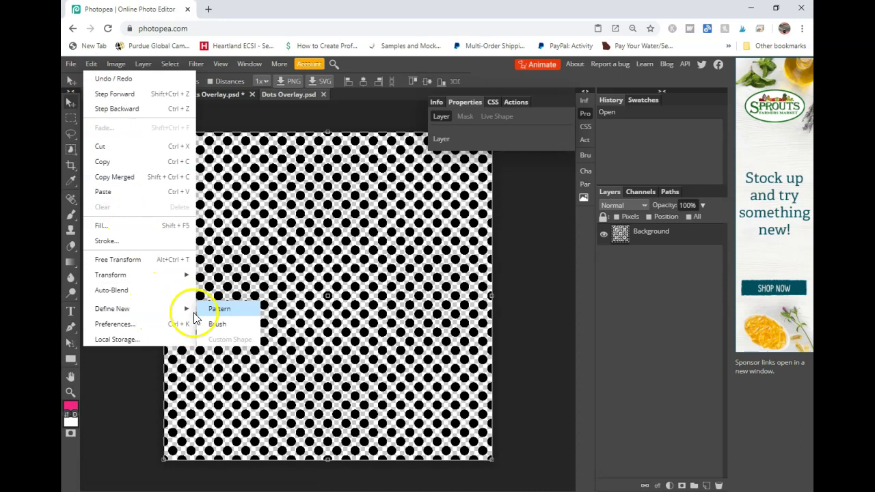
left_click(214, 308)
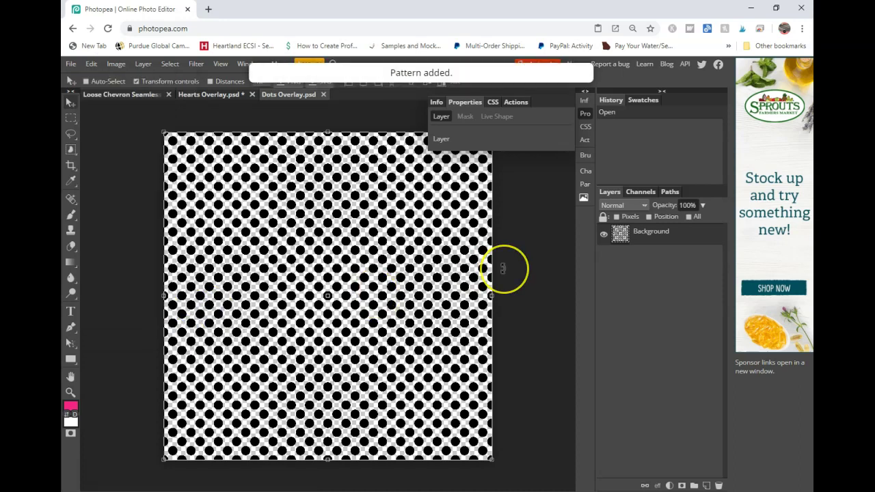
Create a transparent 3600 × 3600 px, 300 DPI document named 'Paper Test'
left_click(70, 64)
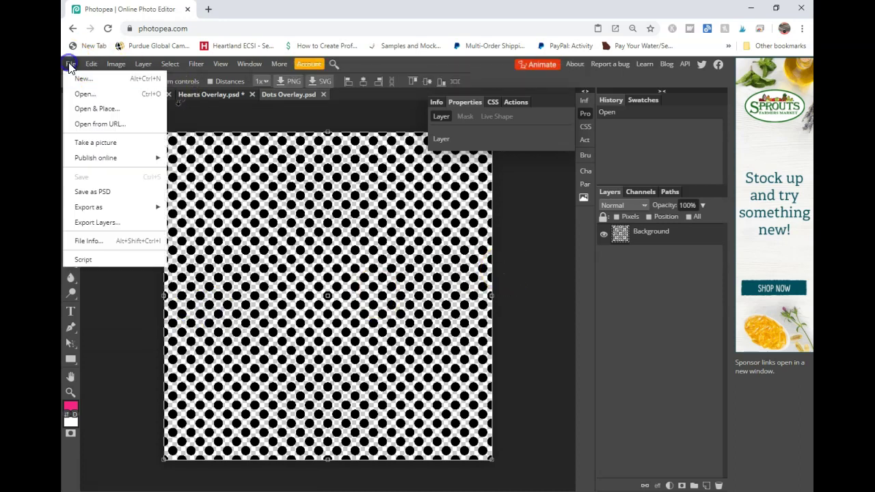
left_click(74, 76)
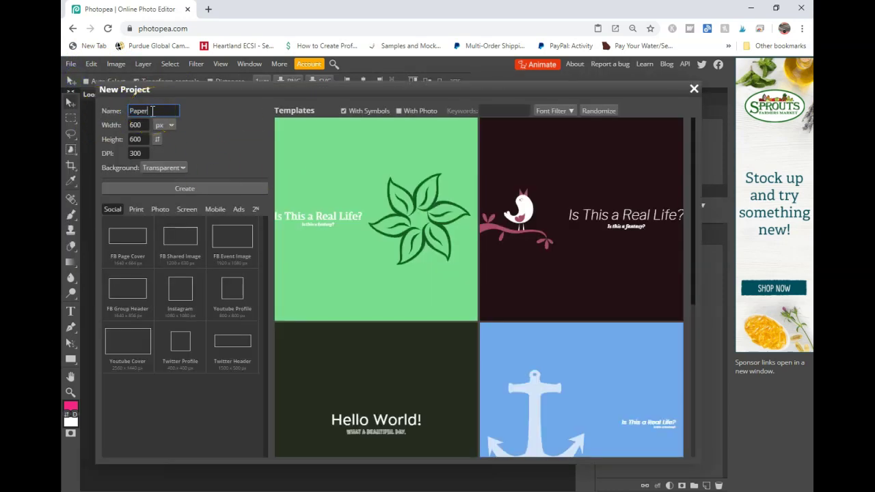
type("Paper Test")
key("Tab")
type("3600")
key("Tab")
key("Tab")
type("36")
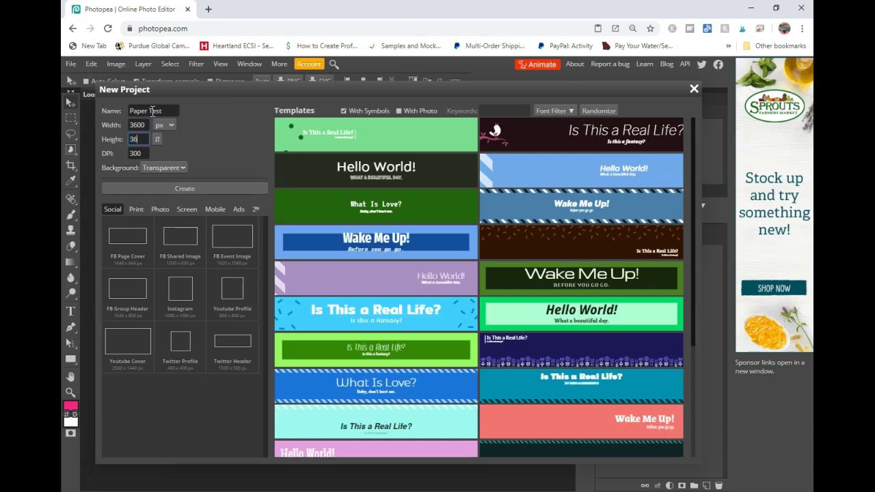
left_click(166, 190)
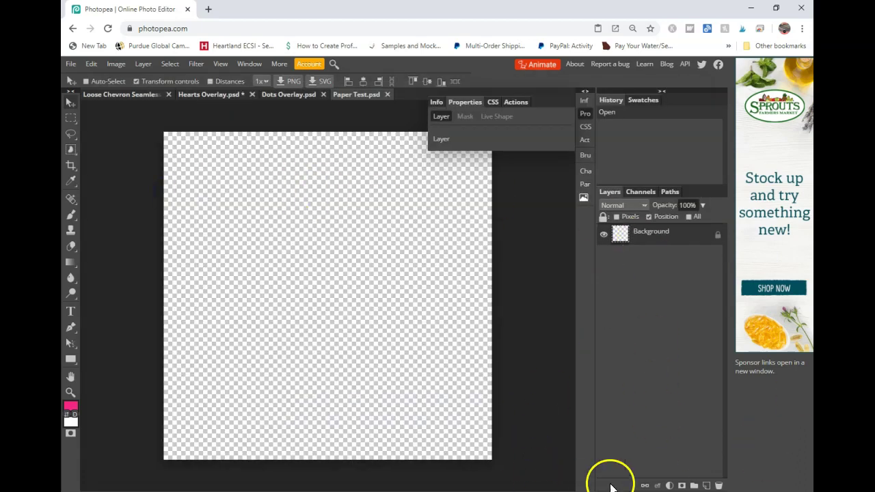
Add a Pattern Fill layer to Paper Test using the saved black dots pattern
left_click(669, 485)
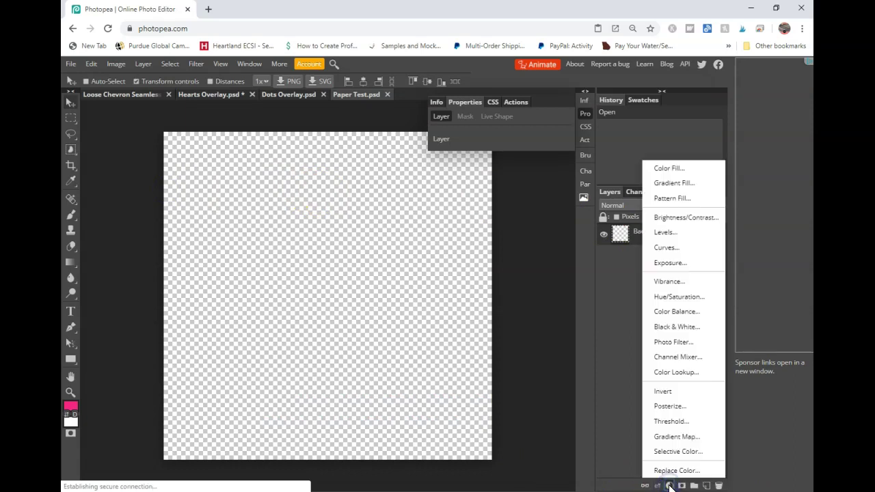
left_click(631, 436)
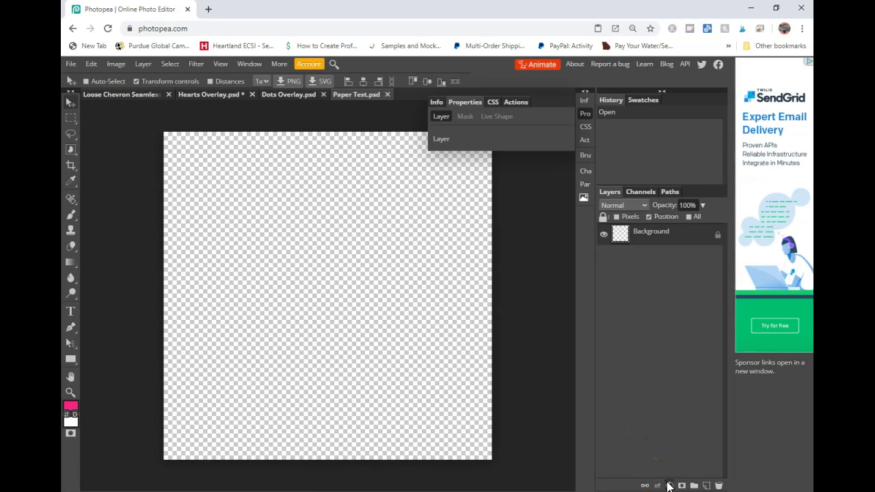
left_click(658, 485)
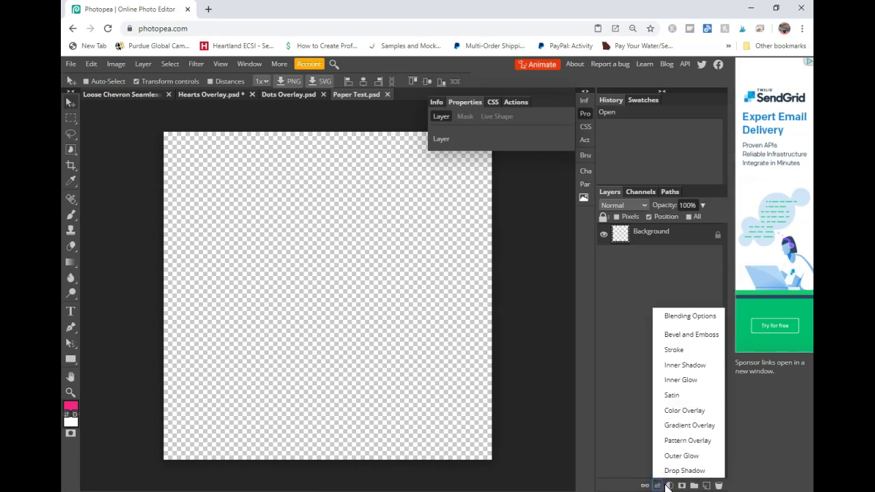
left_click(669, 486)
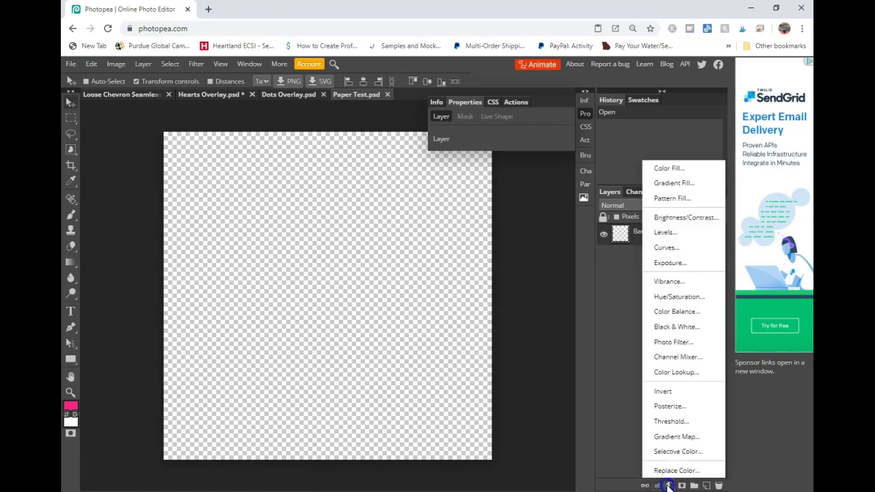
left_click(676, 198)
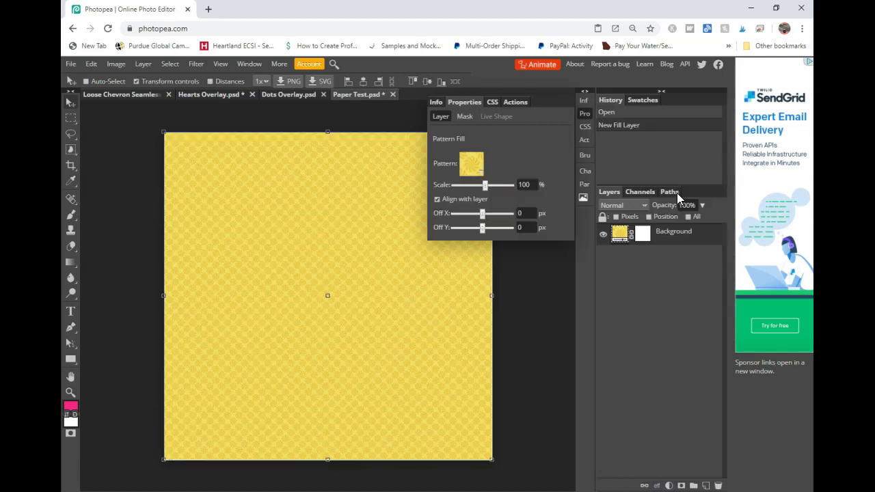
left_click(488, 157)
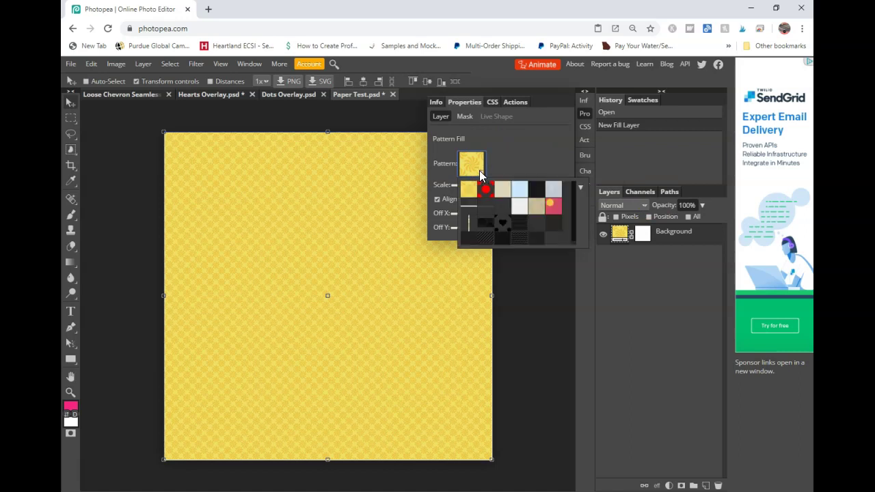
left_click(523, 204)
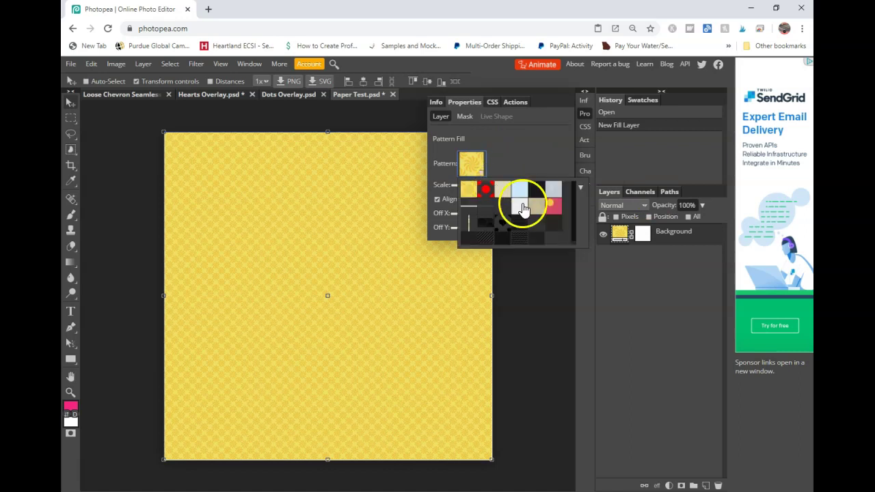
left_click(541, 243)
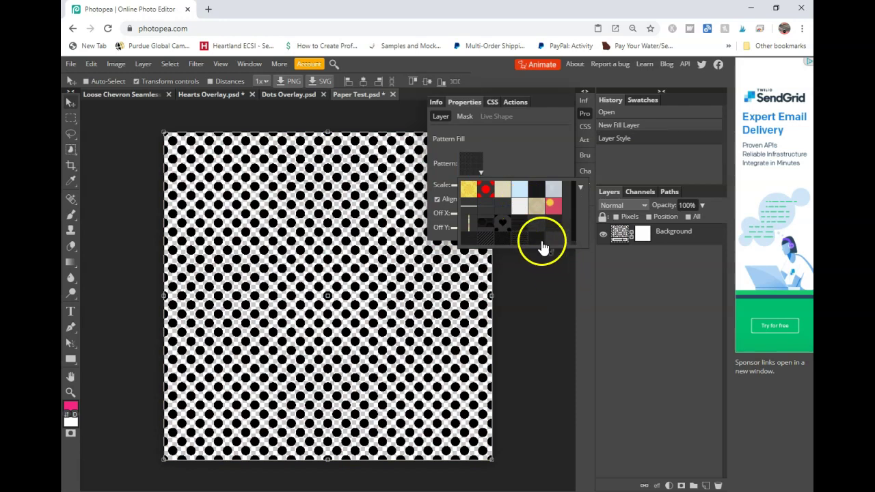
left_click(523, 151)
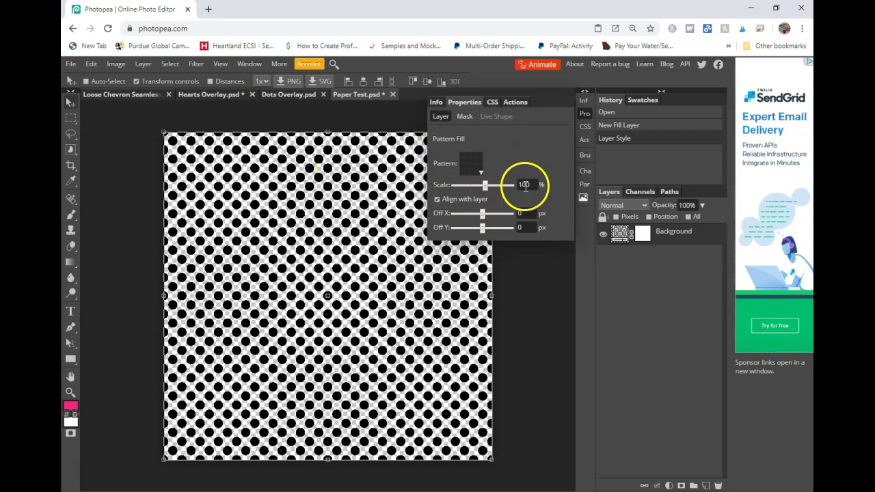
Scale the dots pattern to 150% after briefly trying 50%
double_click(525, 186)
type("50")
key("Return")
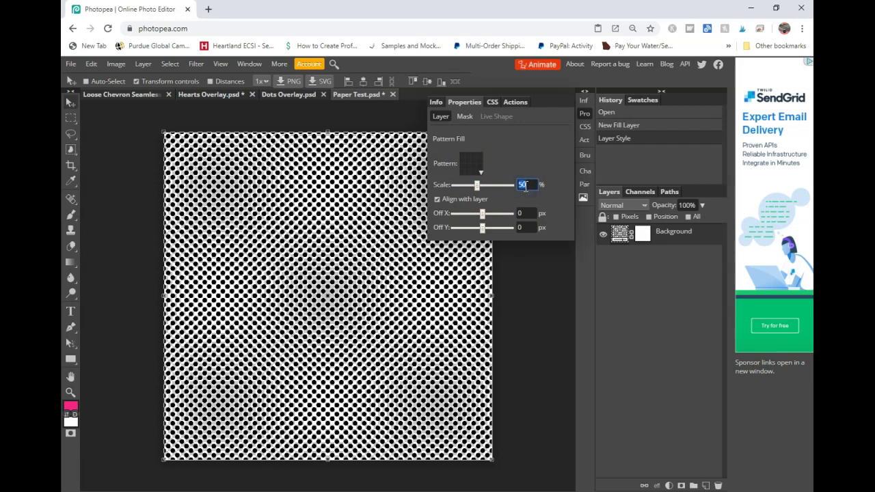
key("Home")
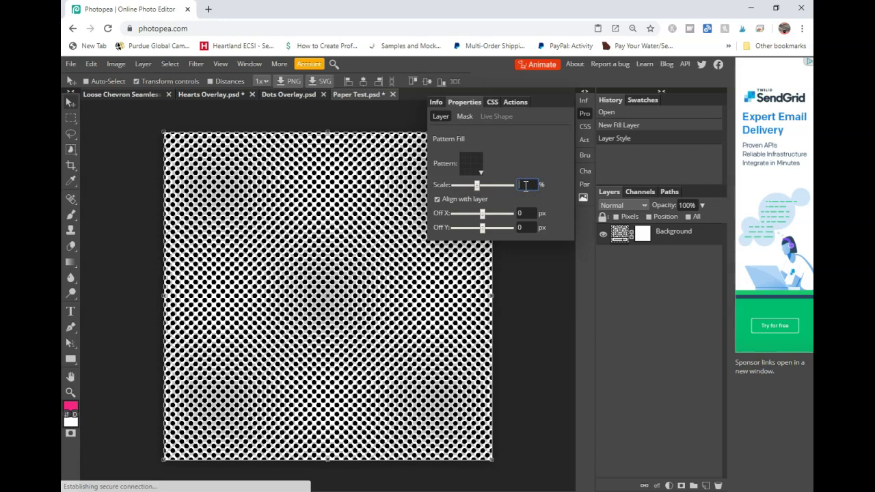
type("150")
key("Return")
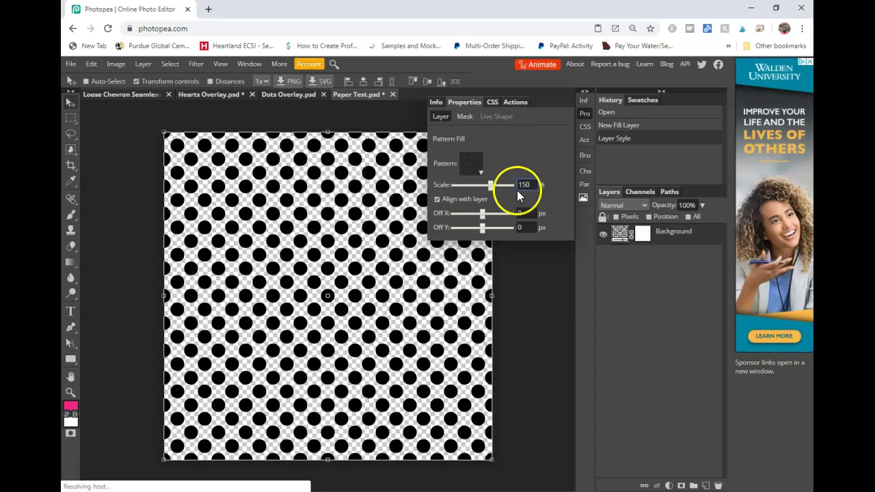
left_click(549, 330)
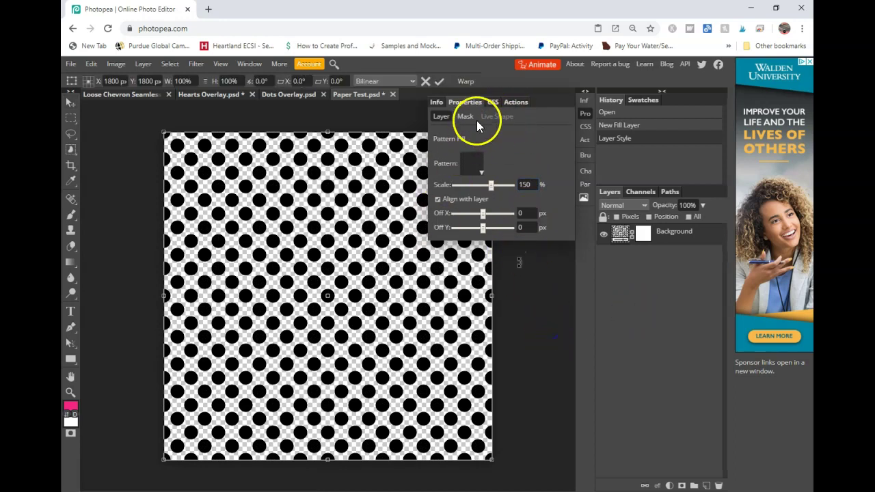
Open Tight Chevron Seamless Pattern from the Overlays PNG folder as a new document
left_click(584, 94)
left_click(502, 91)
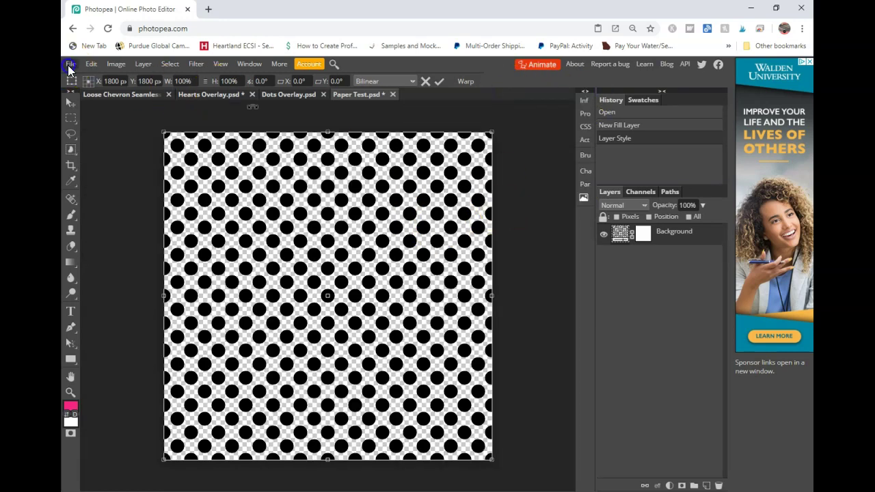
left_click(70, 63)
left_click(86, 97)
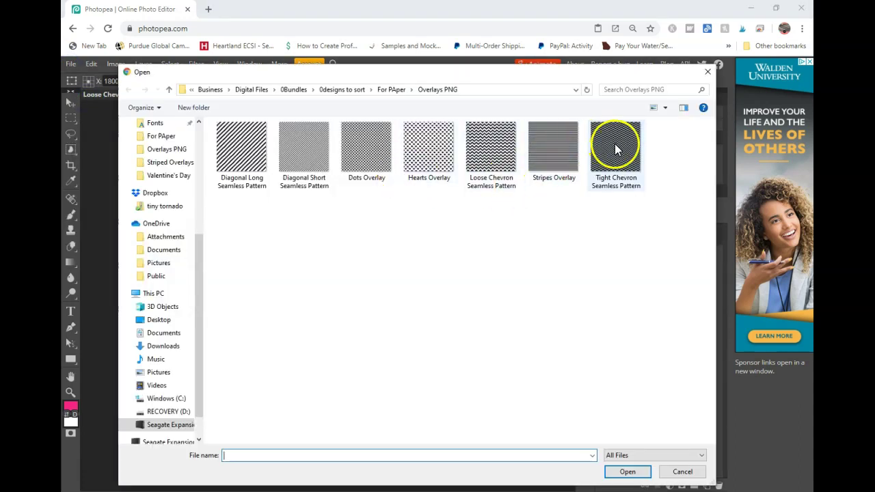
left_click(613, 152)
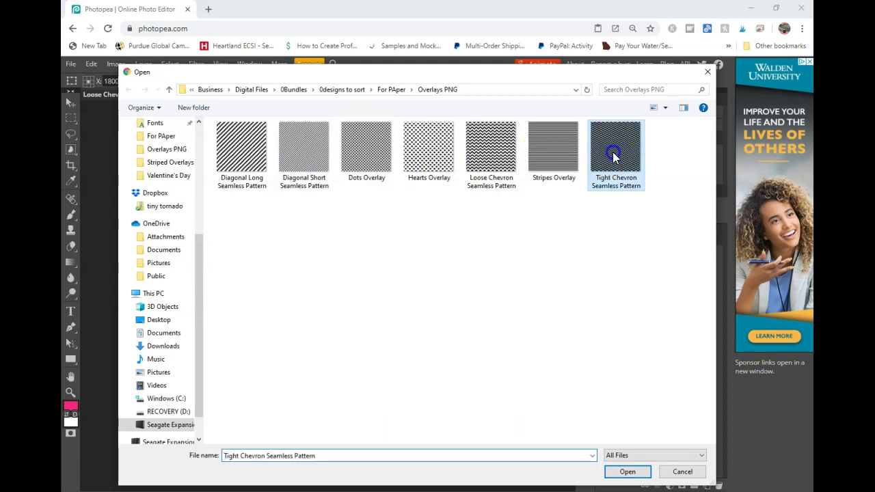
left_click(624, 472)
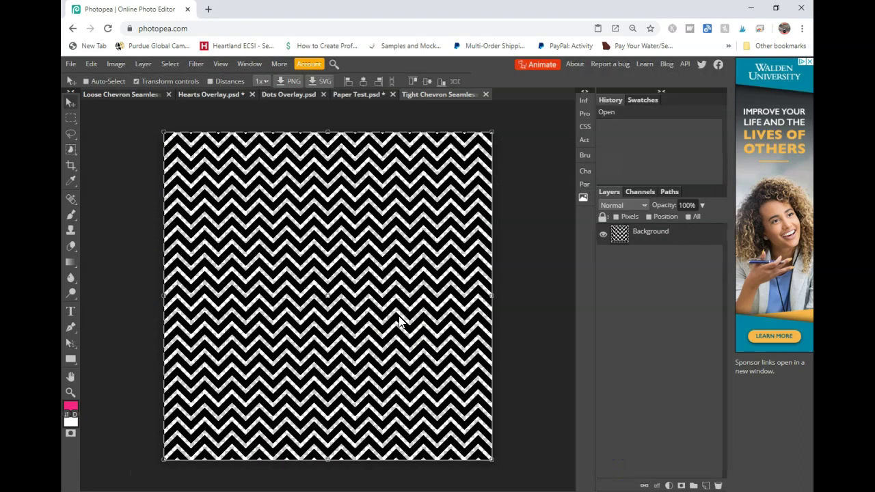
Define the chevron image as a new pattern and return to Paper Test
left_click(91, 63)
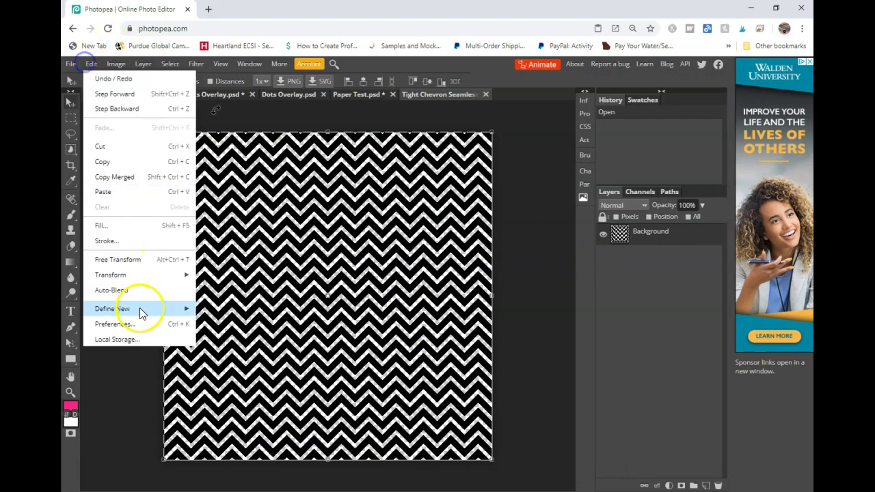
mouse_move(141, 308)
left_click(229, 308)
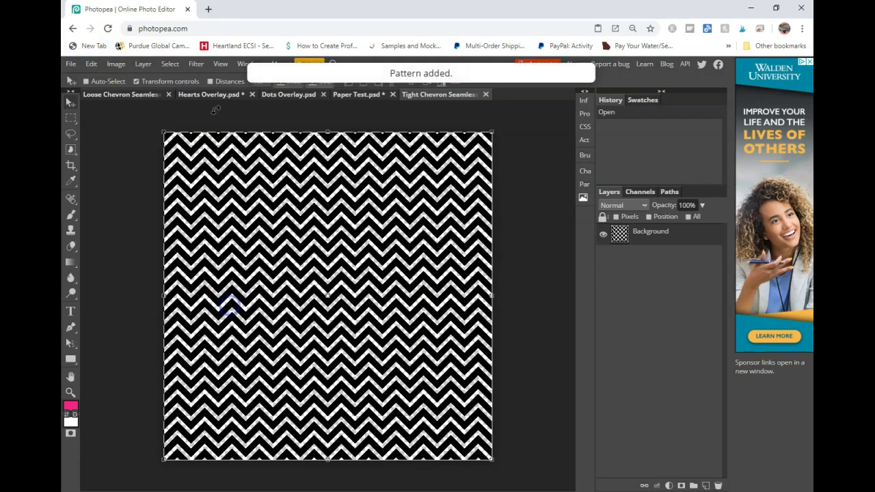
left_click(360, 97)
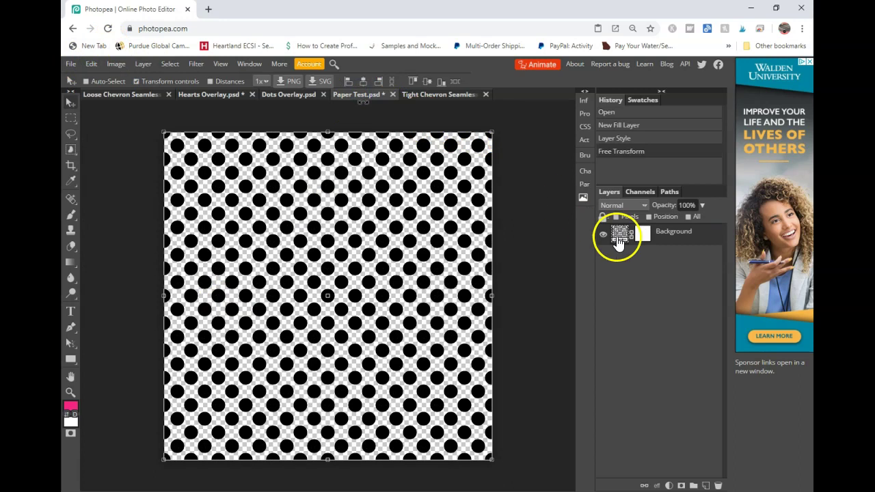
Swap the Pattern Fill layer's dots for the new chevron pattern
left_click(619, 234)
double_click(619, 235)
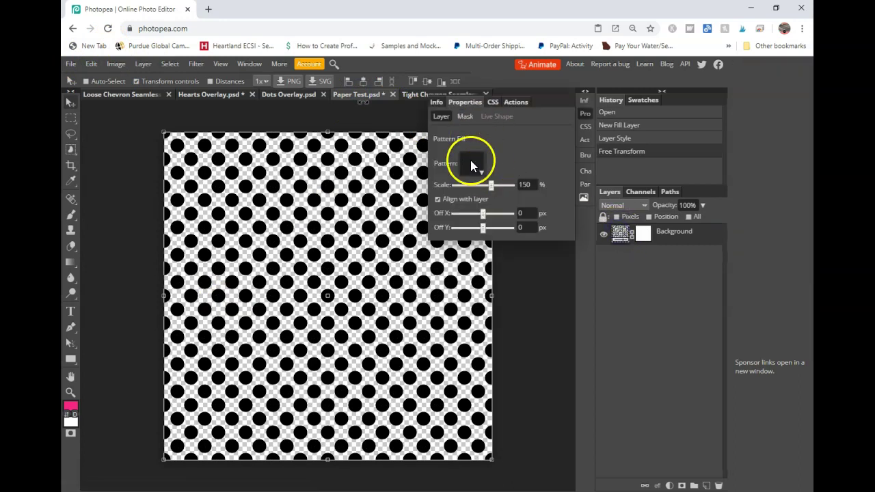
left_click(472, 160)
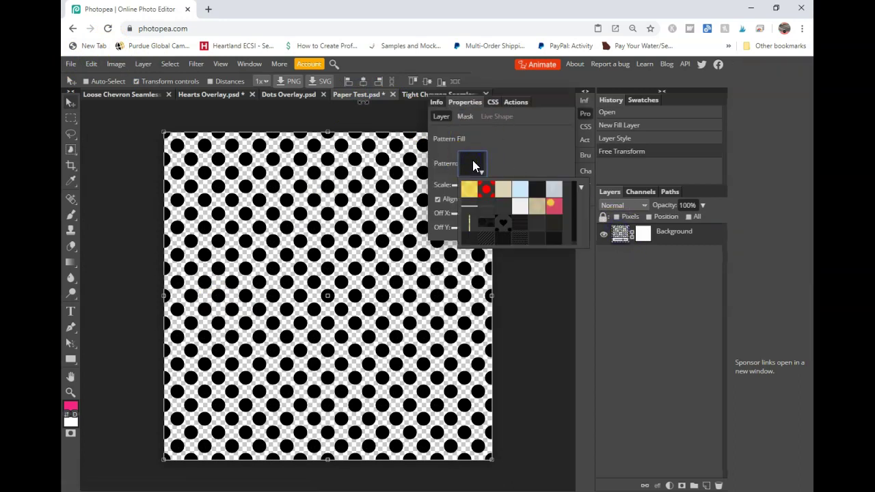
left_click(551, 240)
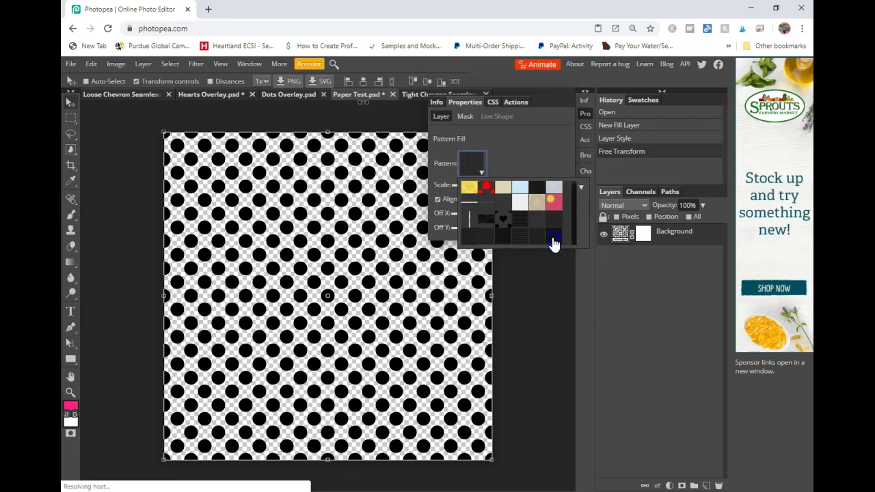
left_click(553, 243)
left_click(527, 219)
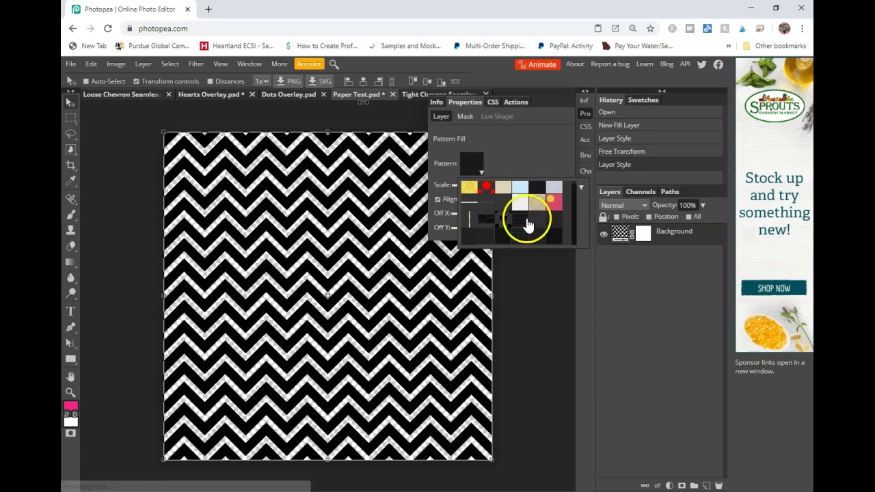
Try chevron scales of 50% and 25%, settling on 75%
left_click(523, 167)
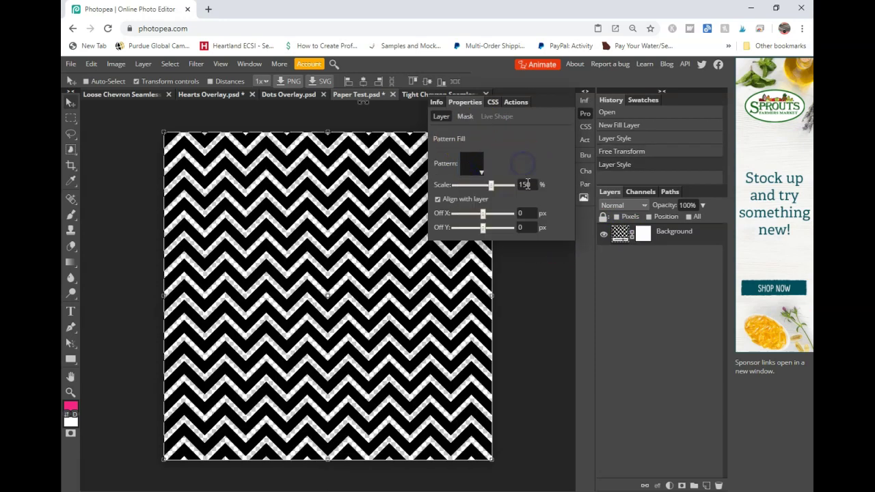
type("50")
key("Return")
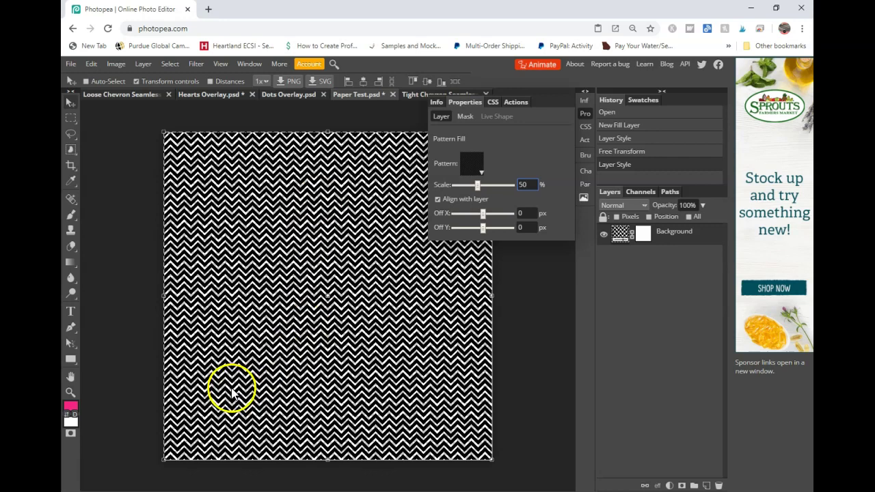
double_click(532, 185)
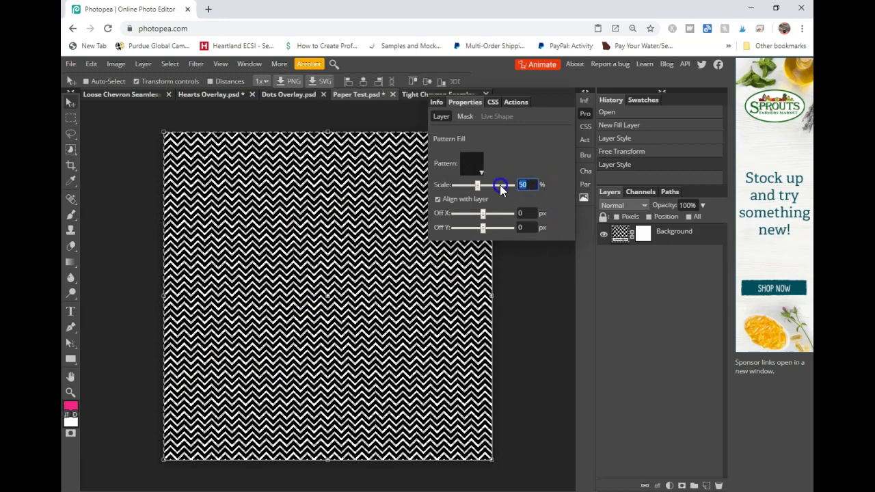
left_click(501, 190)
type("25")
key("Return")
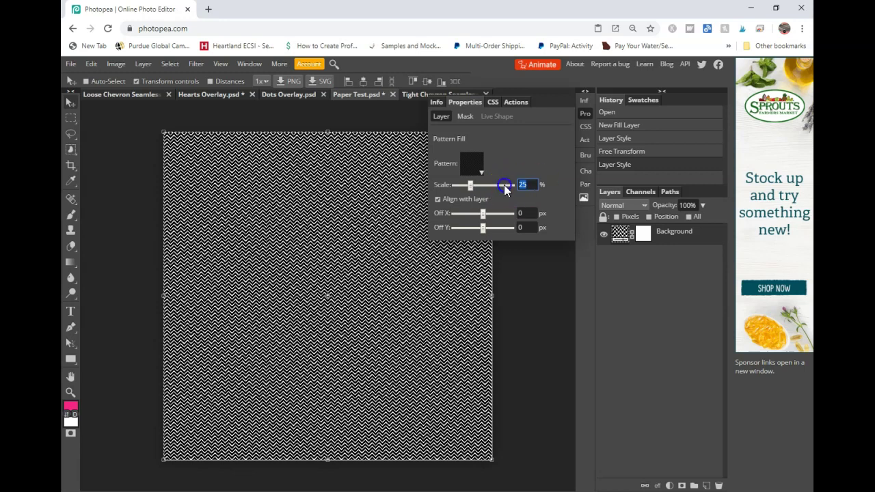
left_click(500, 189)
type("75")
key("Return")
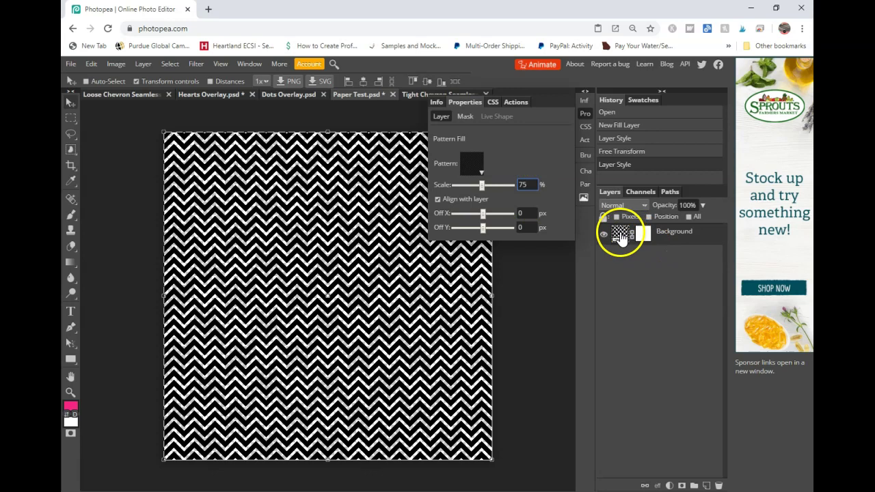
Give the chevron pattern layer a red Color Overlay effect
left_click(658, 486)
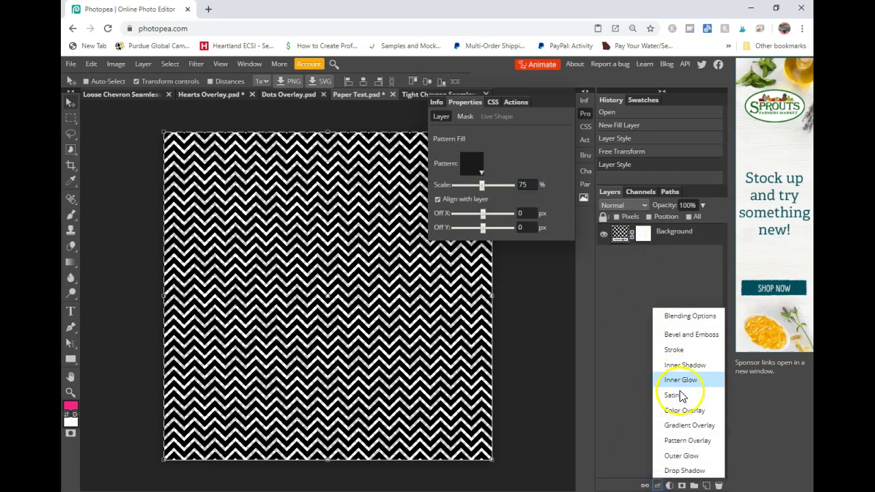
left_click(682, 412)
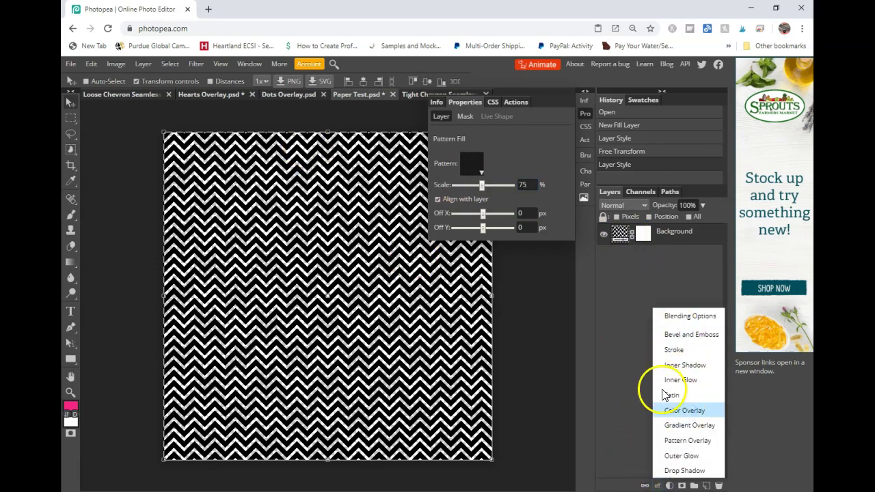
left_click(677, 411)
left_click(420, 159)
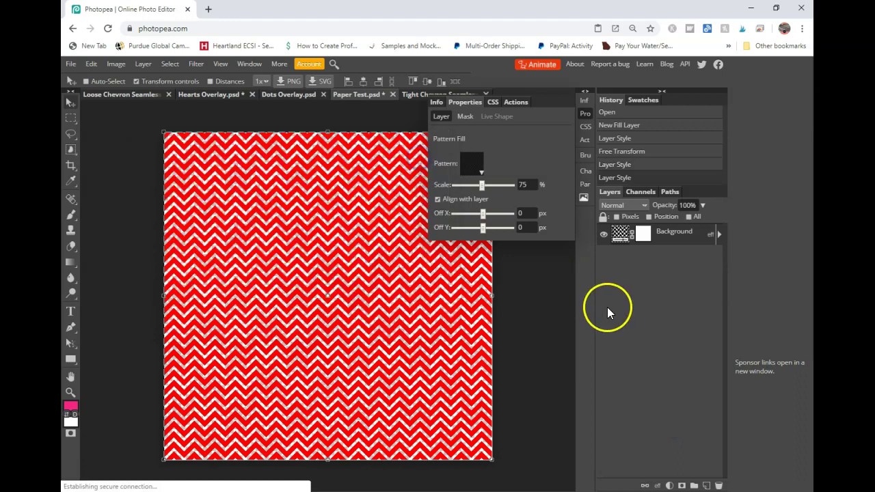
Add a gray 808080 Color Fill layer placed beneath the chevron layer
left_click(669, 485)
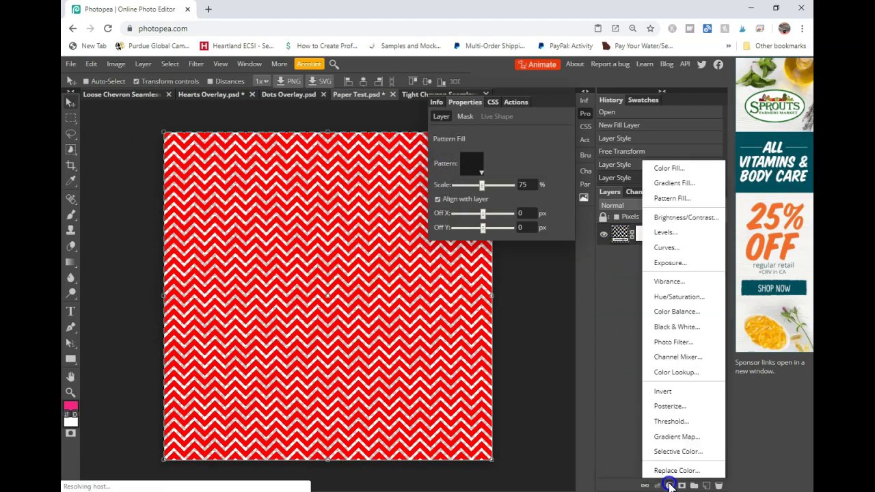
left_click(656, 168)
left_click_drag(649, 231, 657, 270)
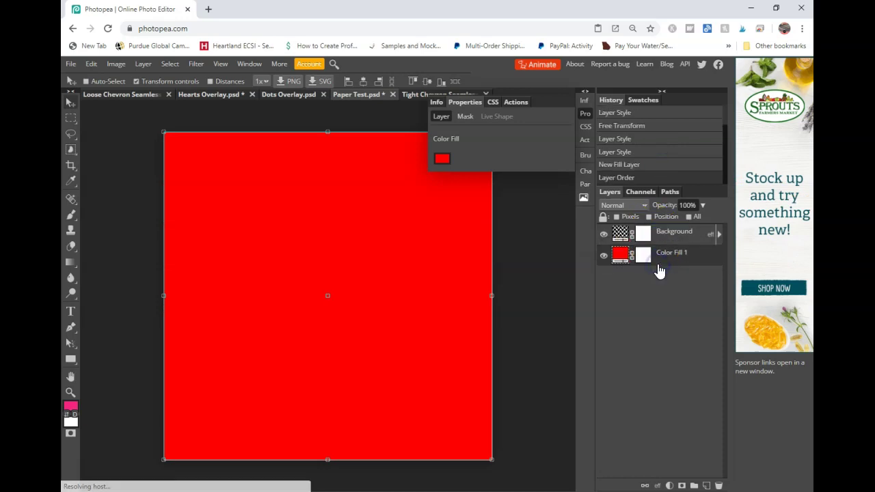
left_click(442, 159)
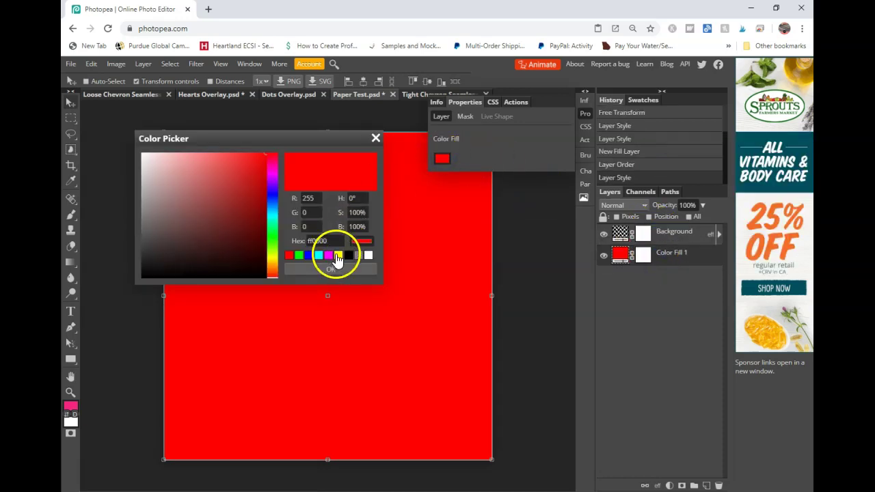
left_click(359, 255)
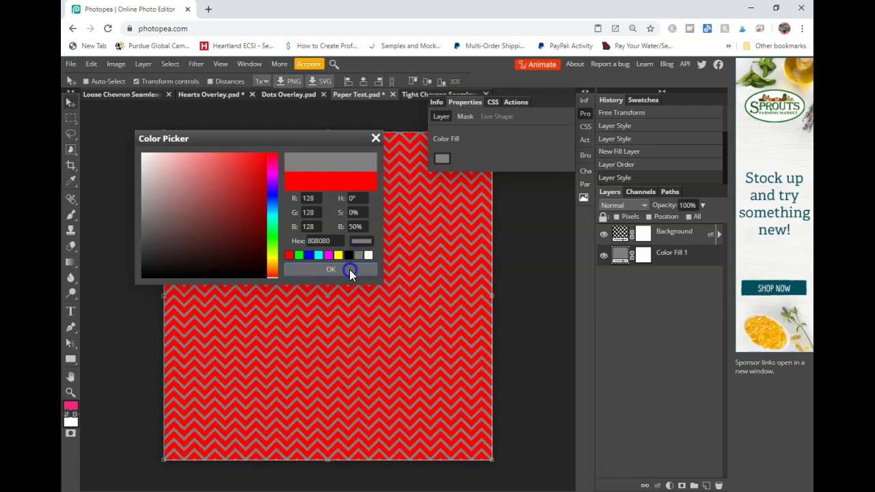
left_click(349, 269)
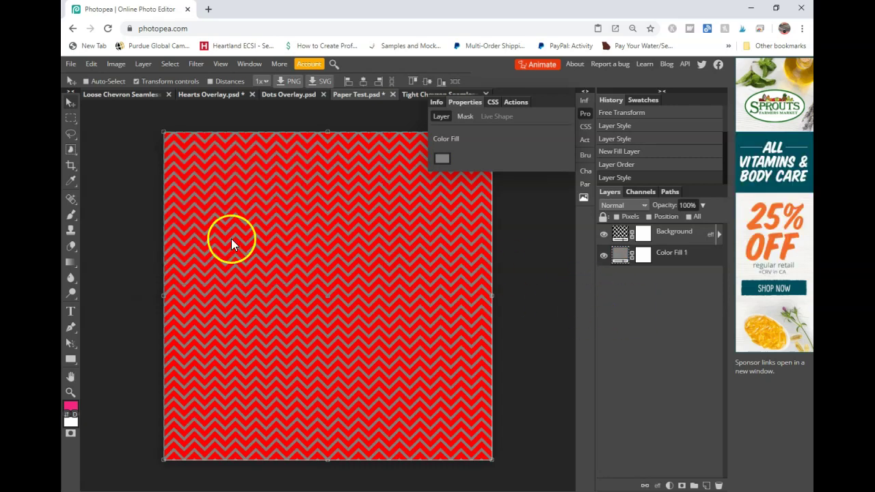
Open the Diagonal Long Seamless Pattern file as its own document
left_click(68, 65)
left_click(80, 90)
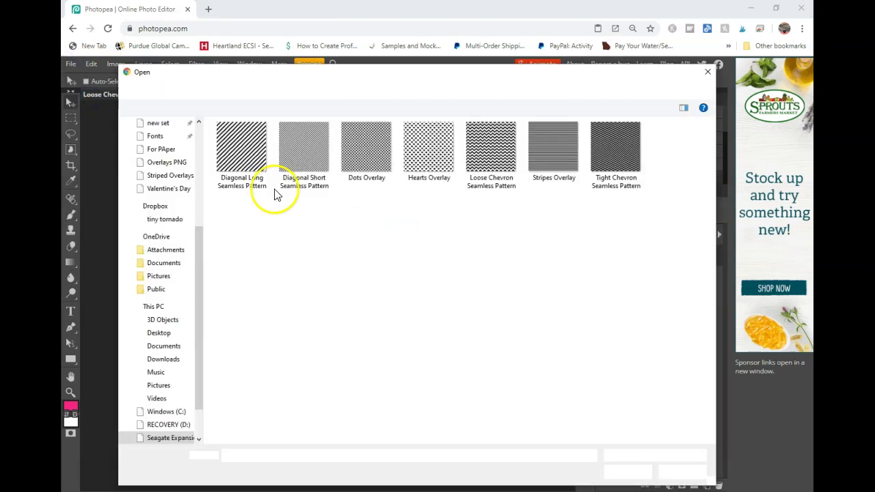
left_click(235, 170)
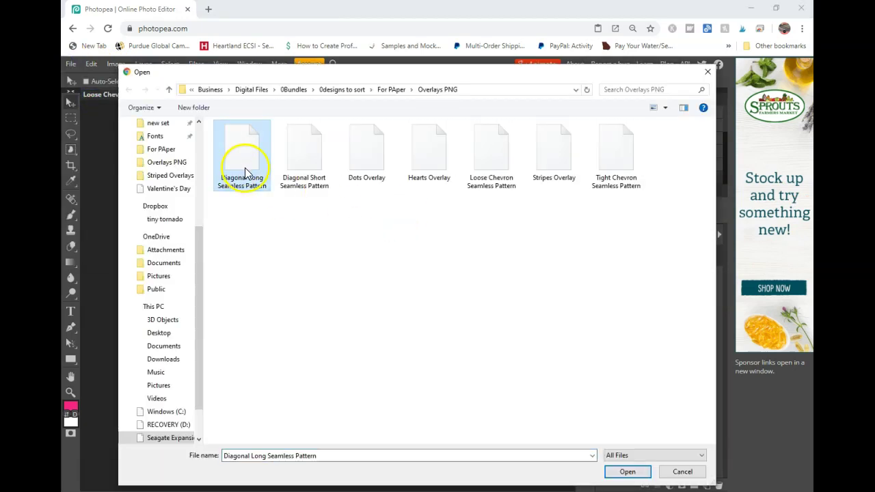
left_click(630, 471)
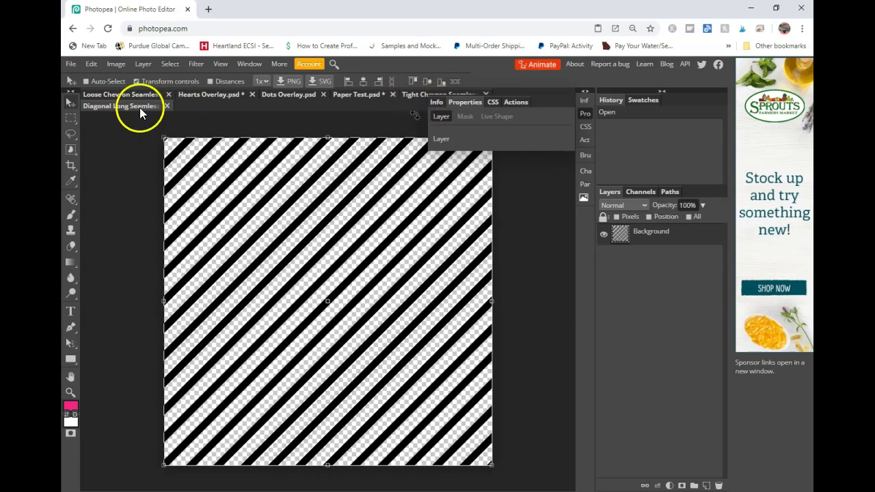
Define the diagonal stripes as a new pattern and return to Paper Test.psd
left_click(89, 64)
mouse_move(171, 308)
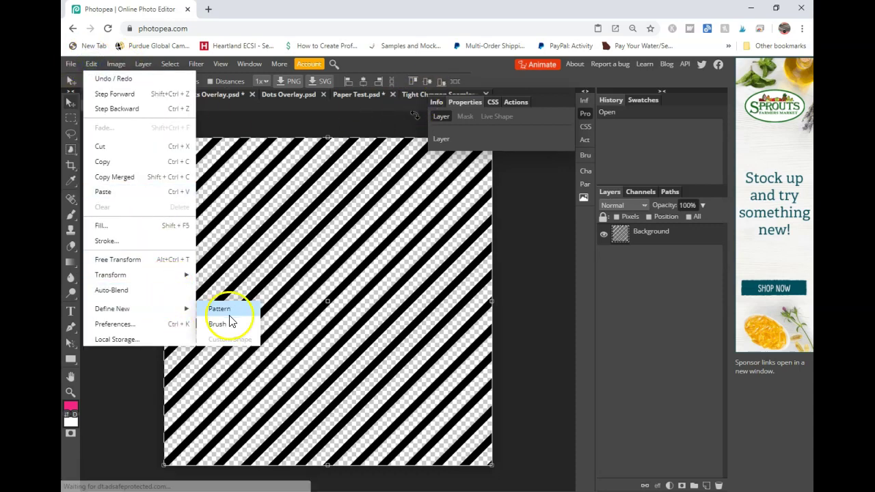
left_click(228, 315)
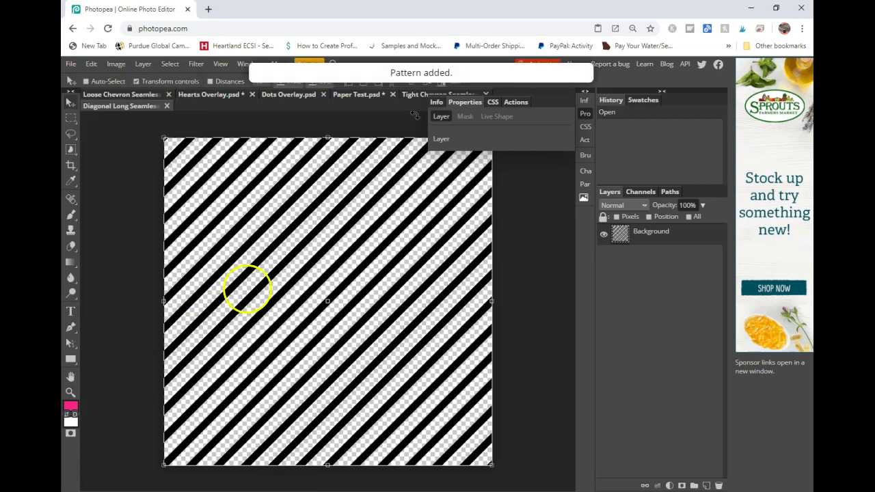
left_click(360, 94)
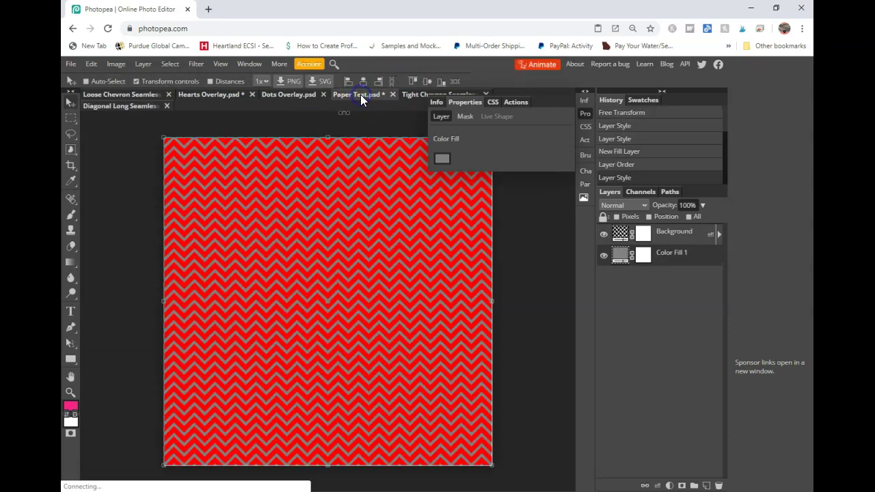
Replace the chevron Pattern Fill with the diagonal stripe pattern
left_click(624, 238)
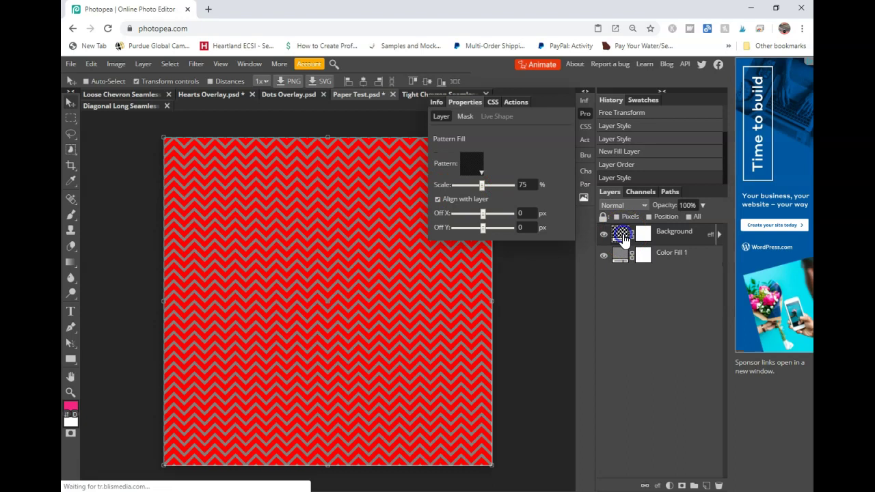
left_click(481, 173)
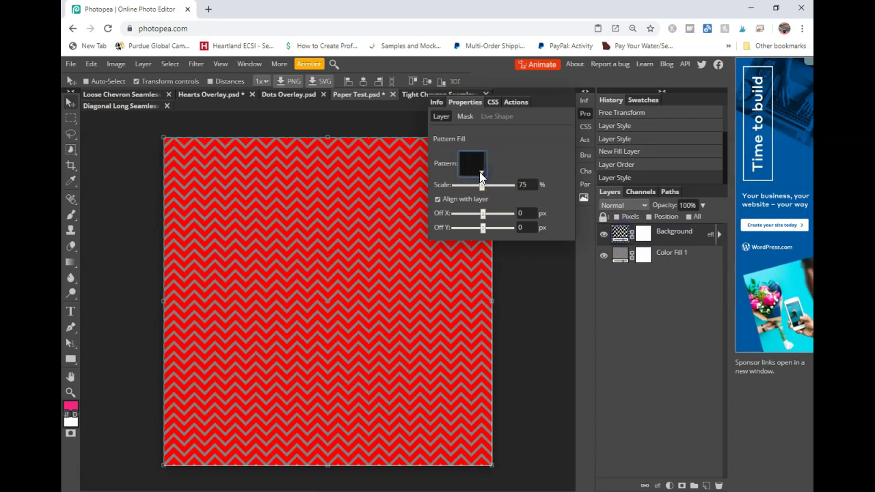
left_click_drag(506, 186, 523, 144)
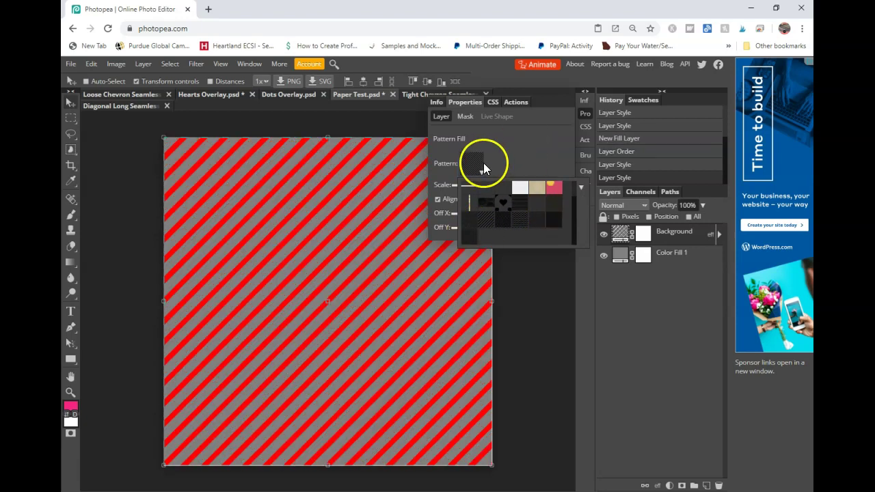
left_click(503, 161)
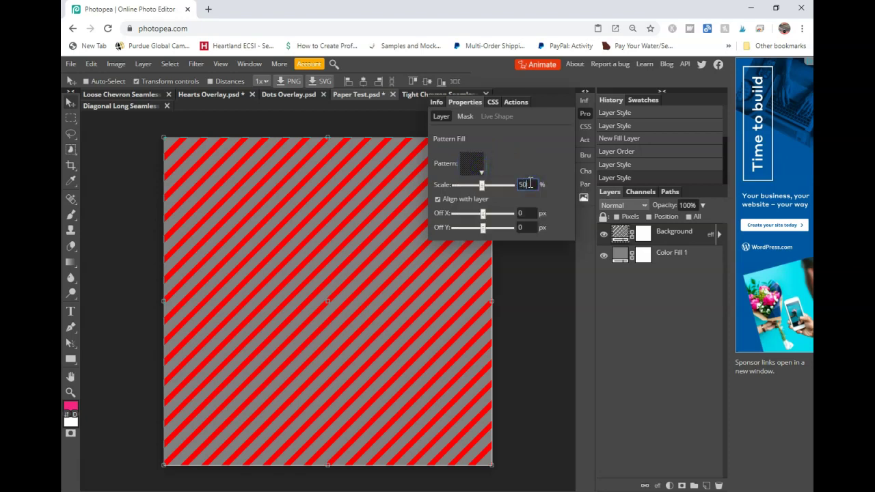
Scale the stripes to 50%, shift them −40 px horizontally, then view Tight Chevron
left_click(530, 183)
type("50")
key("Return")
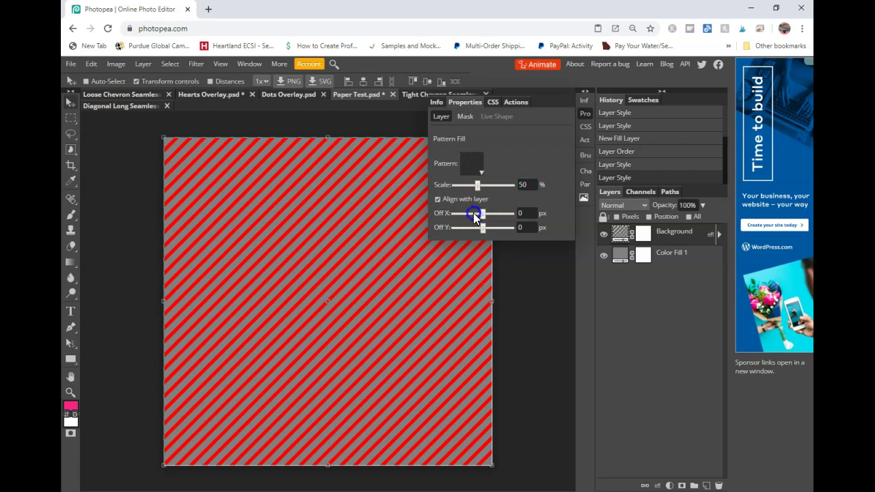
left_click_drag(476, 217, 471, 214)
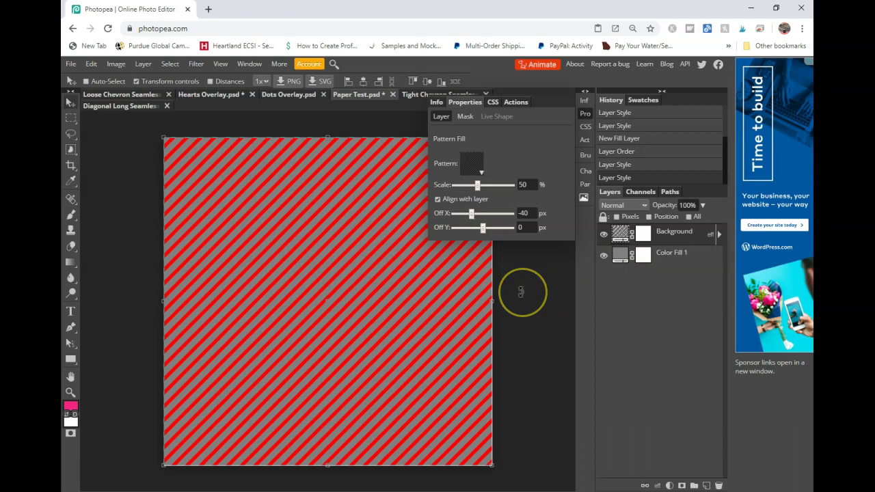
left_click(519, 293)
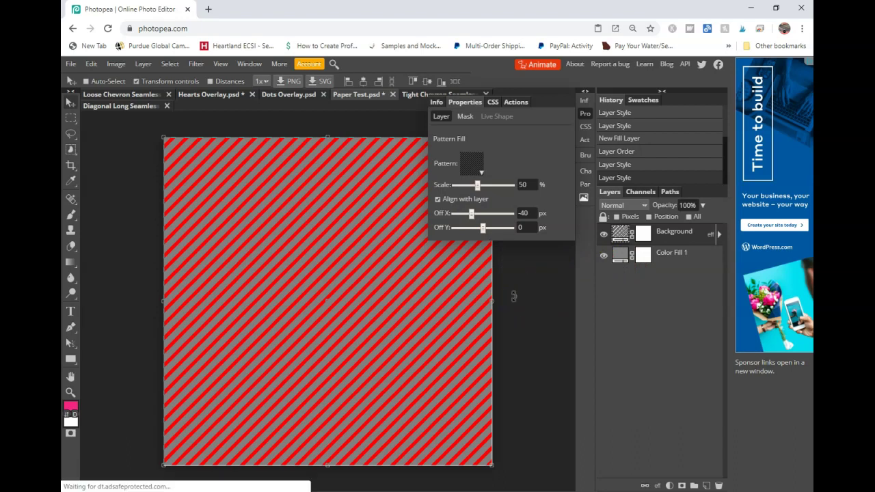
left_click(417, 95)
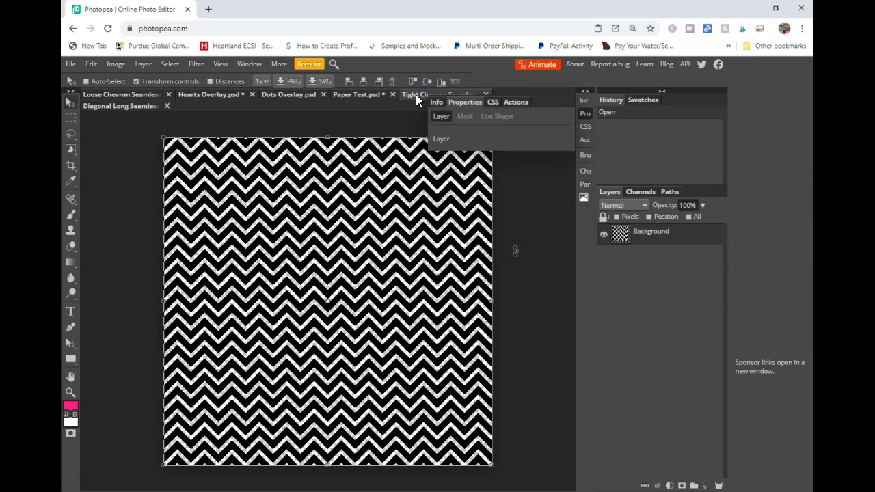
left_click(328, 121)
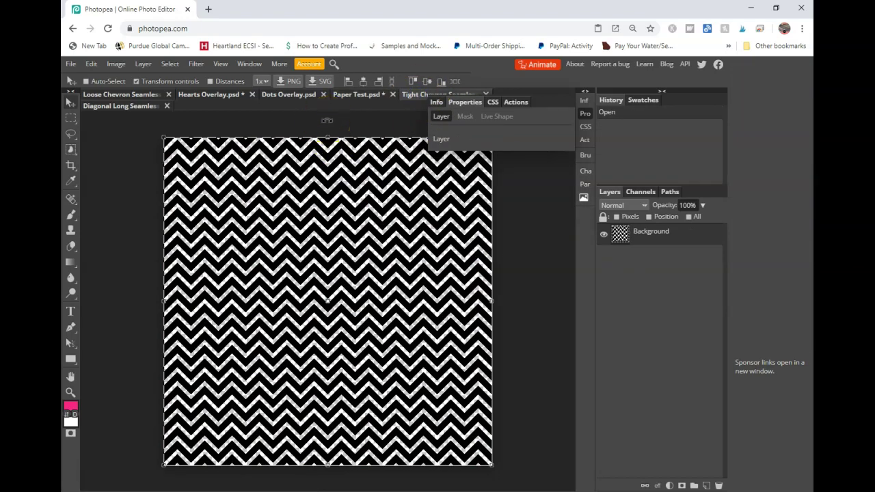